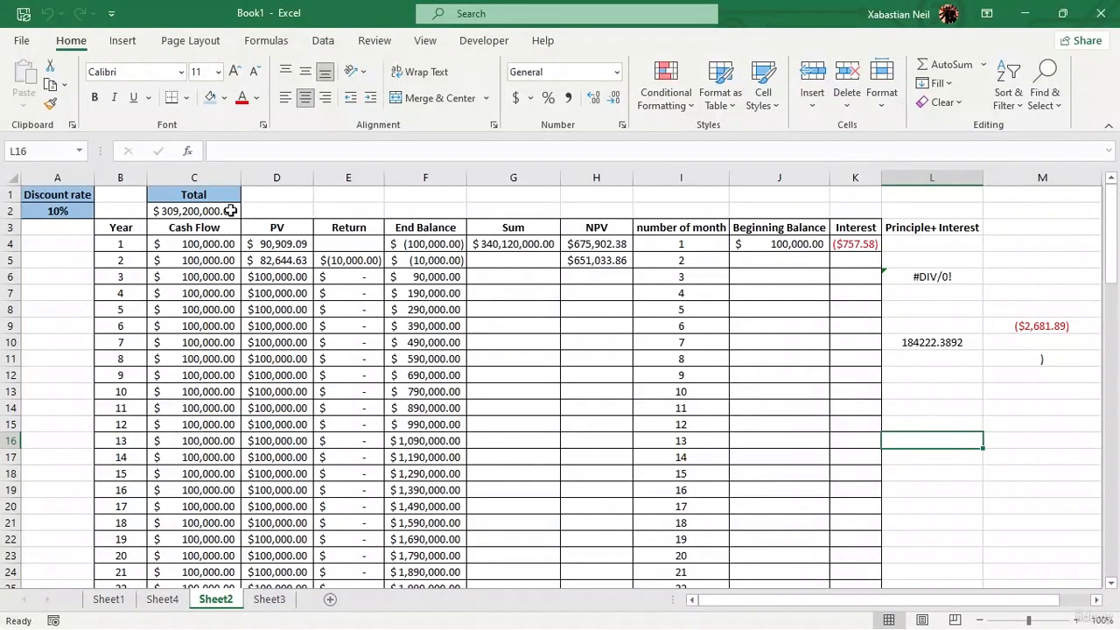
- Look over the full length of the table on Sheet2, down to year 91 and back to the first rows
scroll(270, 499, down, 20)
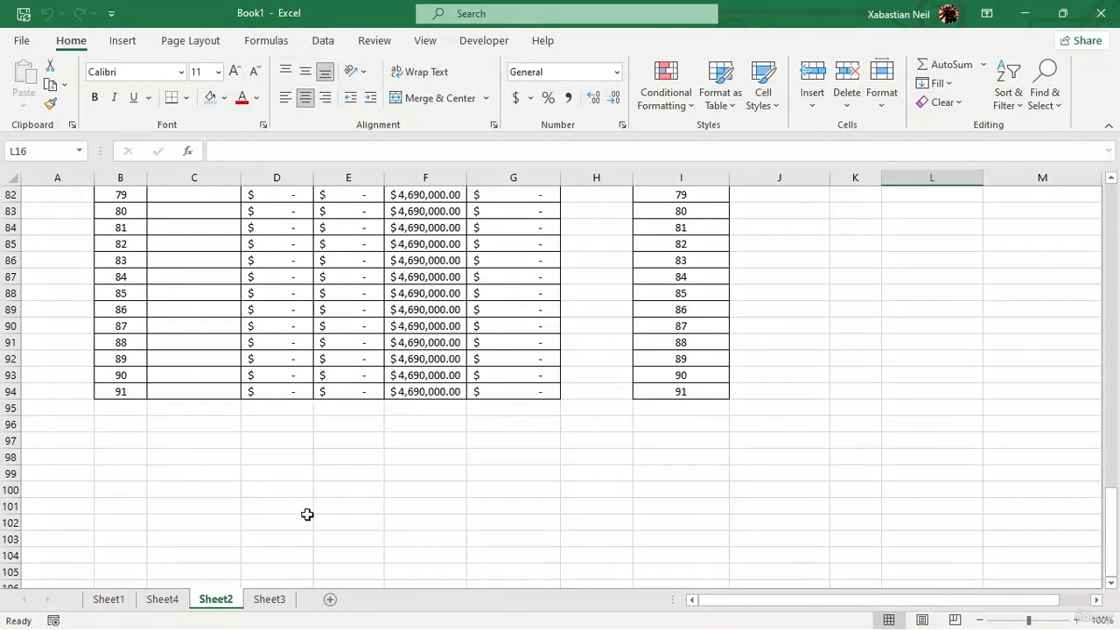
scroll(298, 494, up, 20)
scroll(310, 463, down, 18)
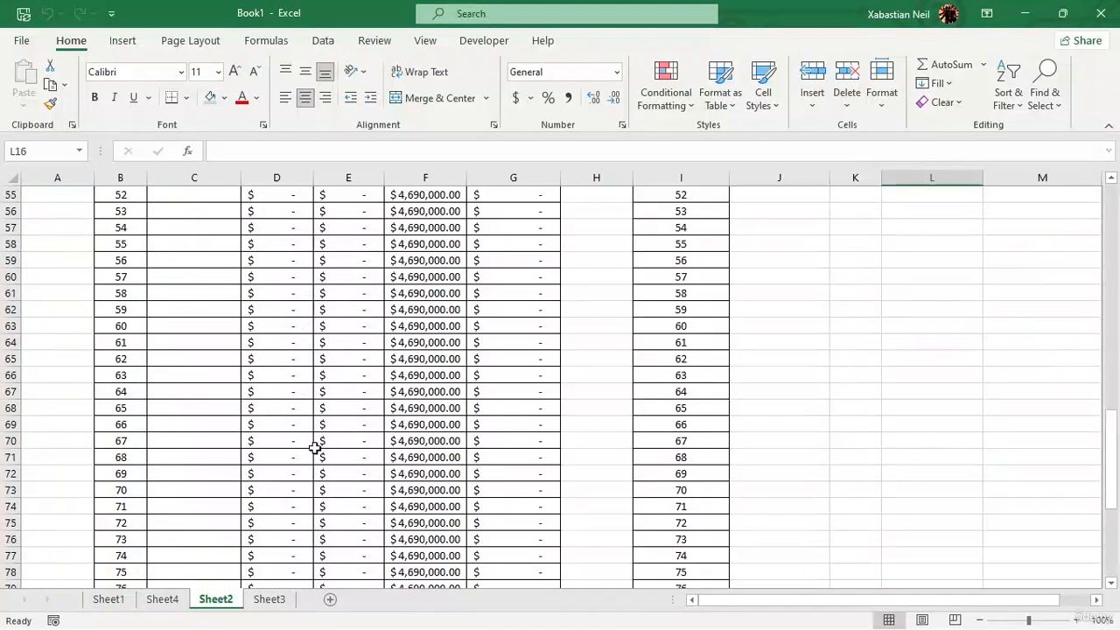
scroll(323, 429, up, 15)
scroll(332, 390, down, 7)
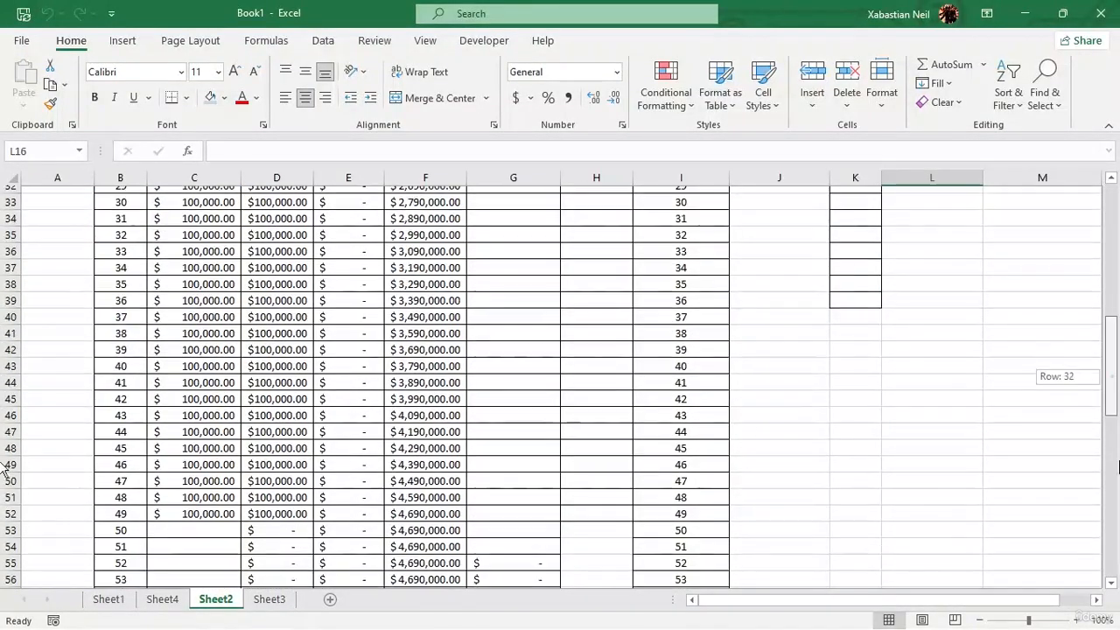
drag(1119, 466, 1114, 316)
key(Down)
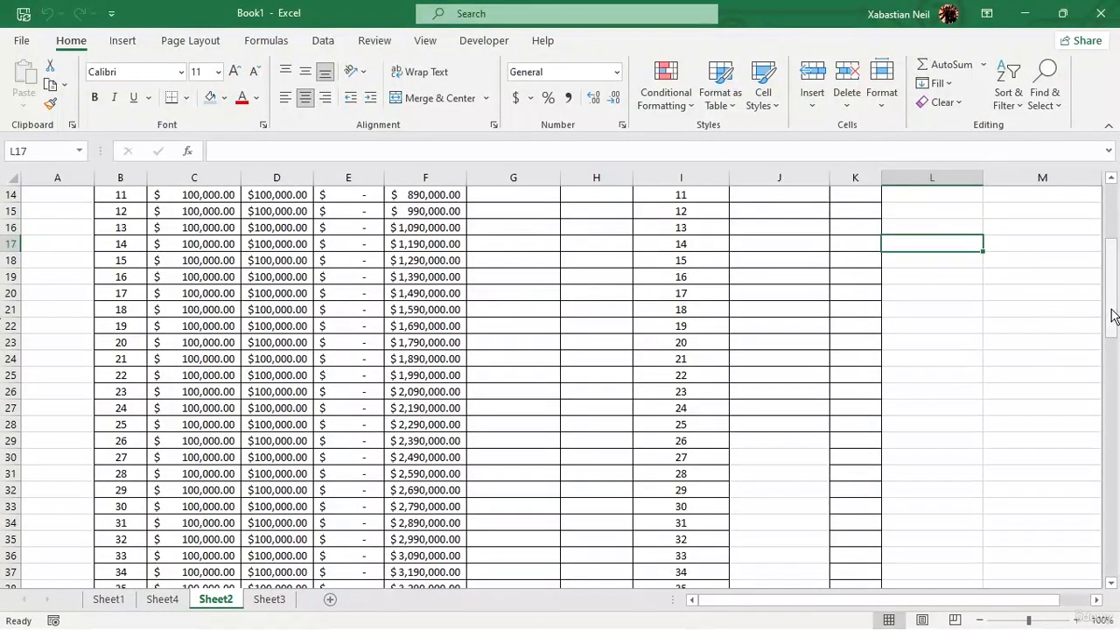
scroll(1114, 317, up, 5)
- Jump from the Cash Flow header to the column's last entry, on to the sheet's last row, and back to the table
click(214, 224)
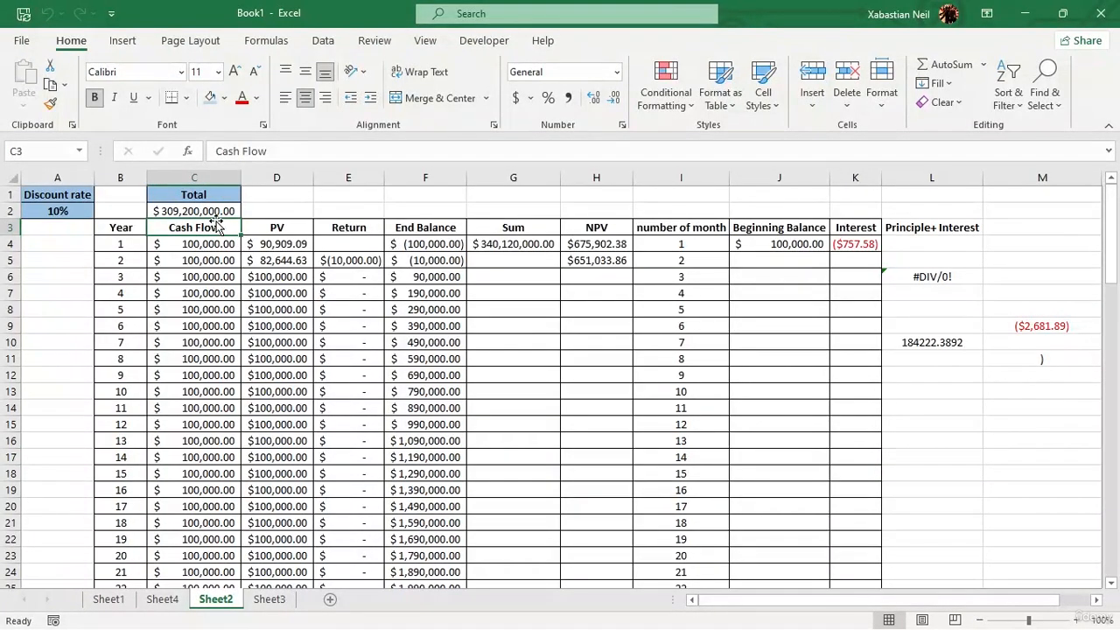
key(ctrl+Down)
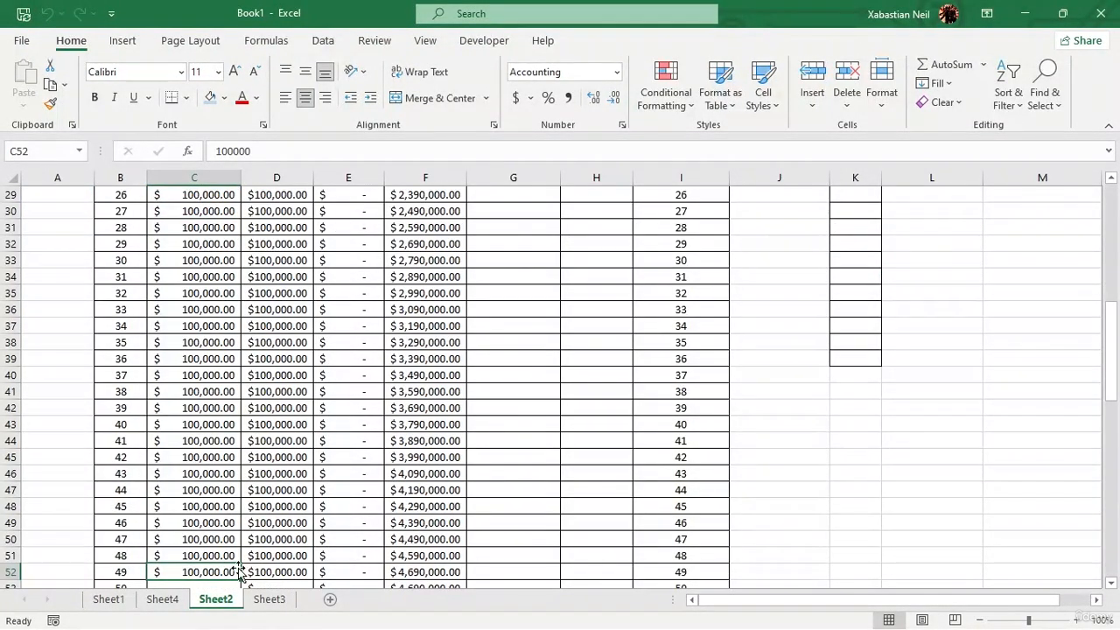
key(ctrl+Down)
key(ctrl+Up)
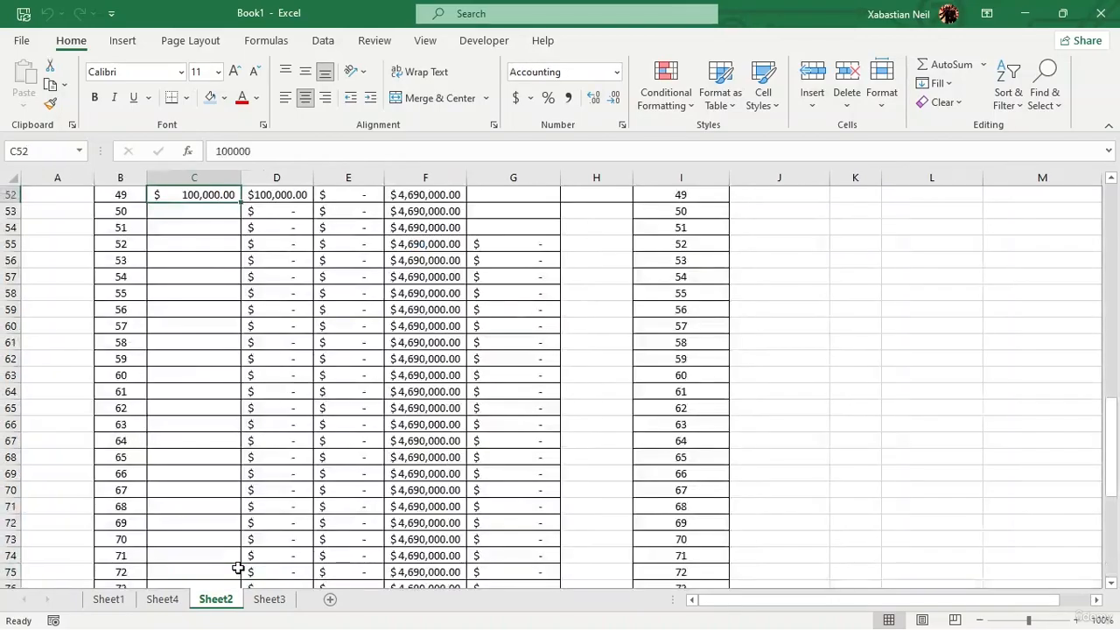
key(ctrl+Down)
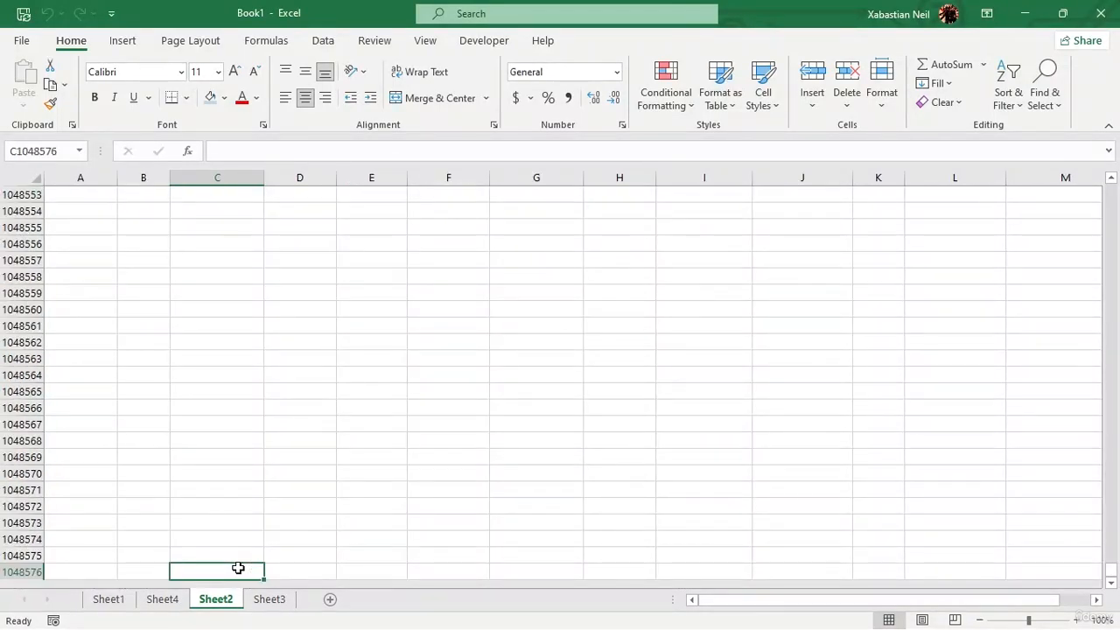
key(ctrl+Up)
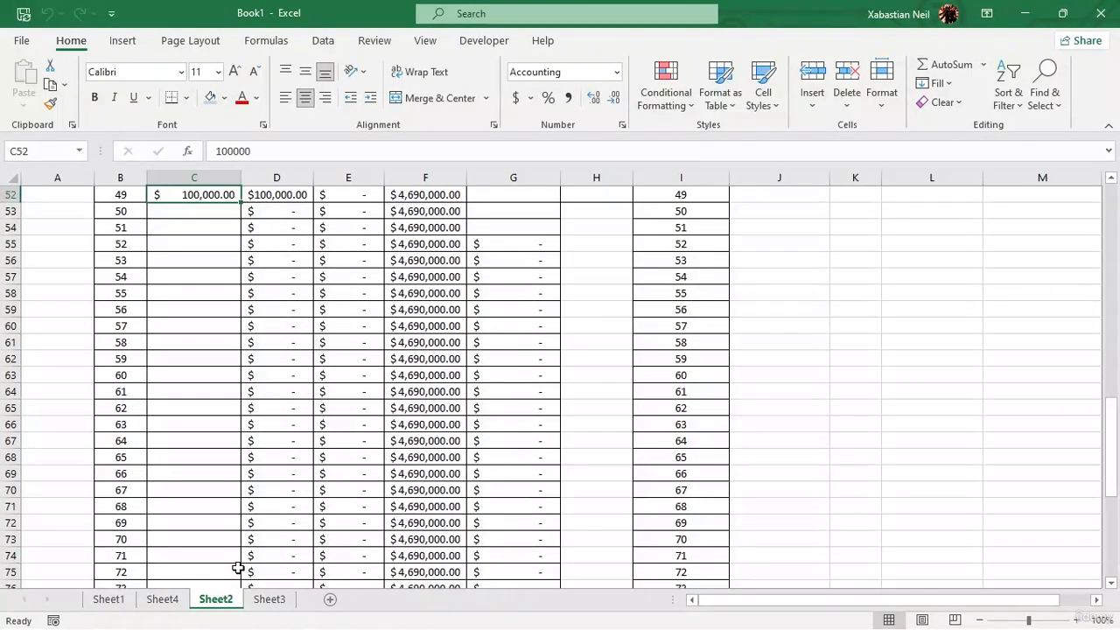
key(ctrl+Down)
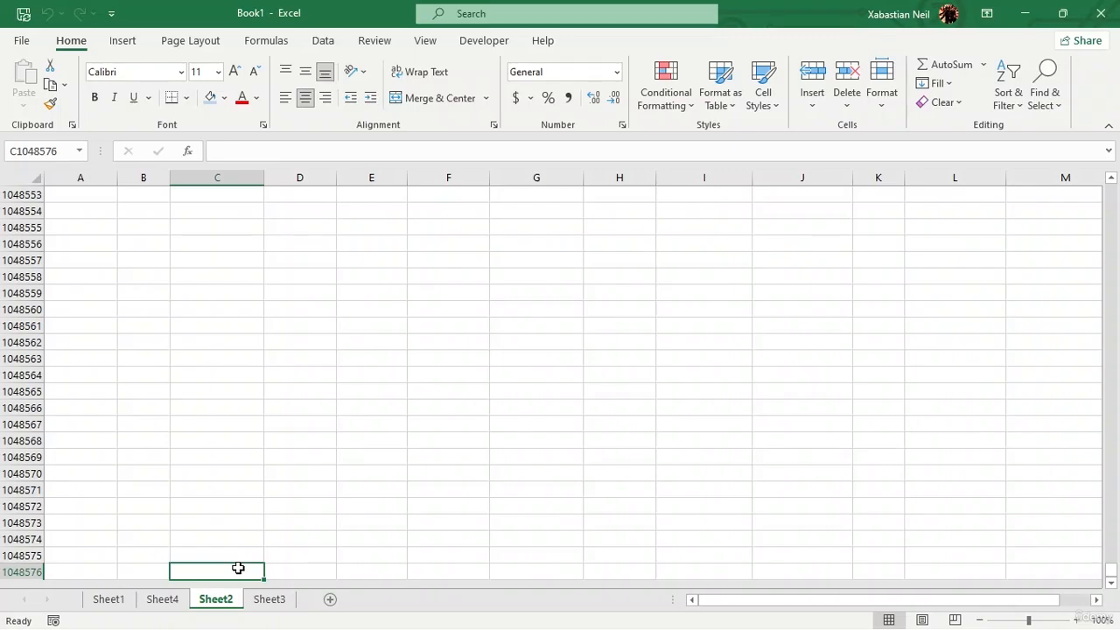
key(ctrl+Up)
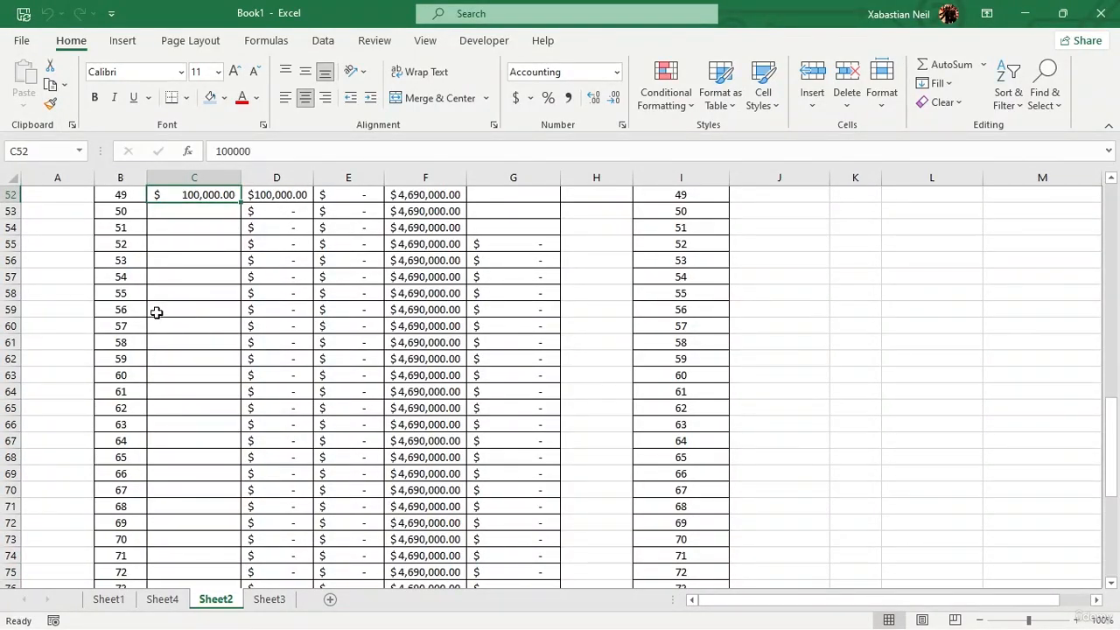
scroll(188, 258, up, 17)
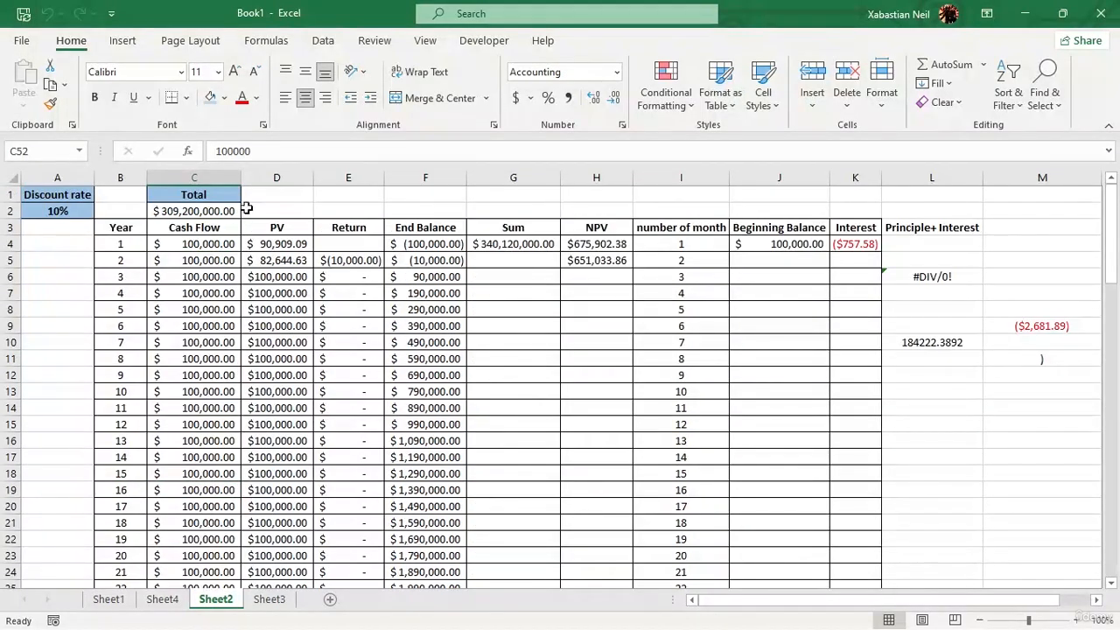
- Jump from the Total heading down to the last Cash Flow entry in C52 and return to the upper rows
click(192, 196)
key(ctrl+Down)
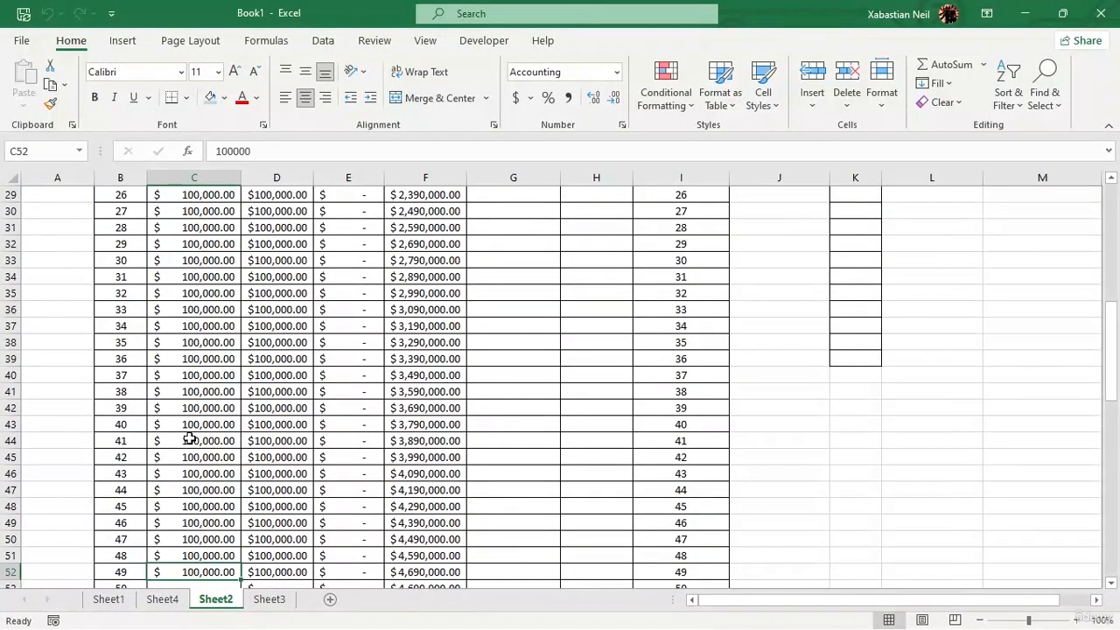
scroll(202, 376, down, 4)
scroll(393, 302, up, 5)
scroll(438, 276, up, 7)
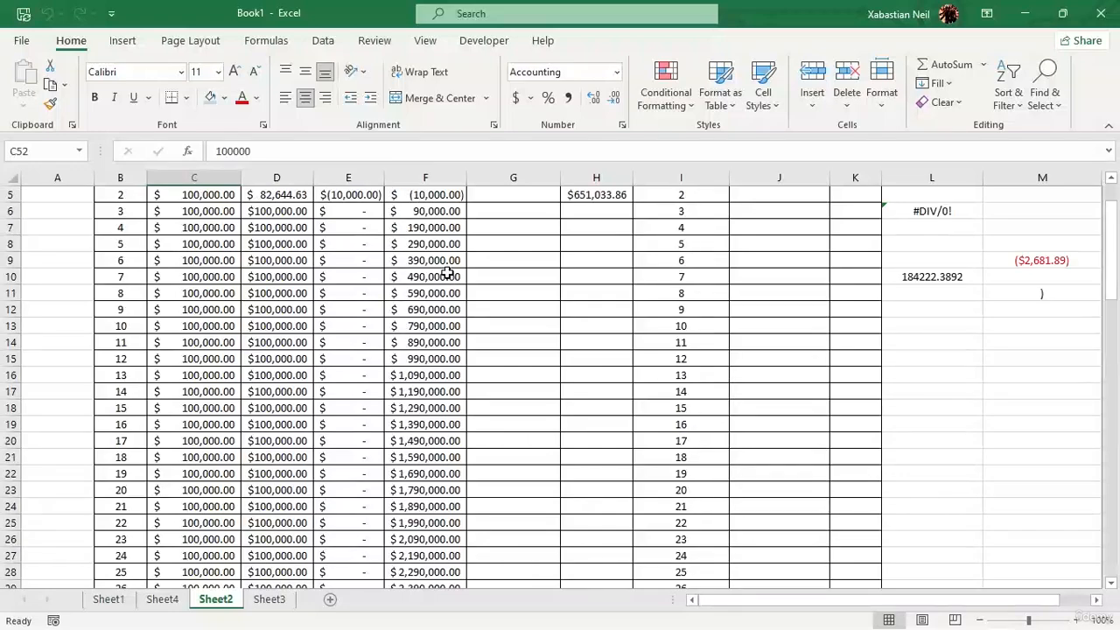
- Jump down the End Balance column to its last entry in F94 and return to the first rows
click(454, 225)
key(ctrl+Down)
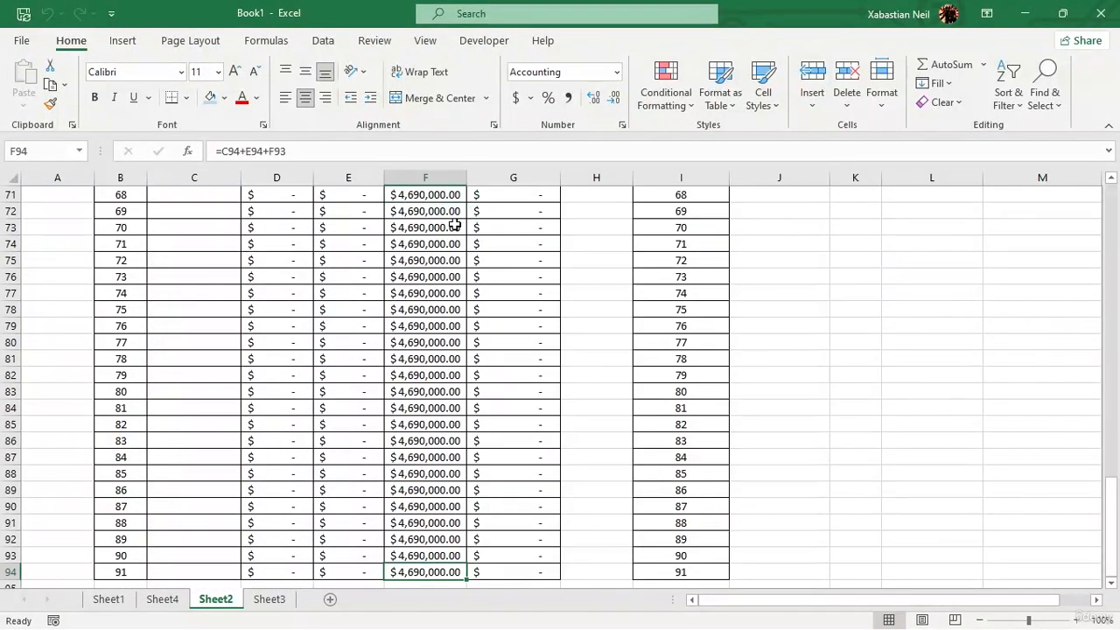
scroll(467, 496, down, 5)
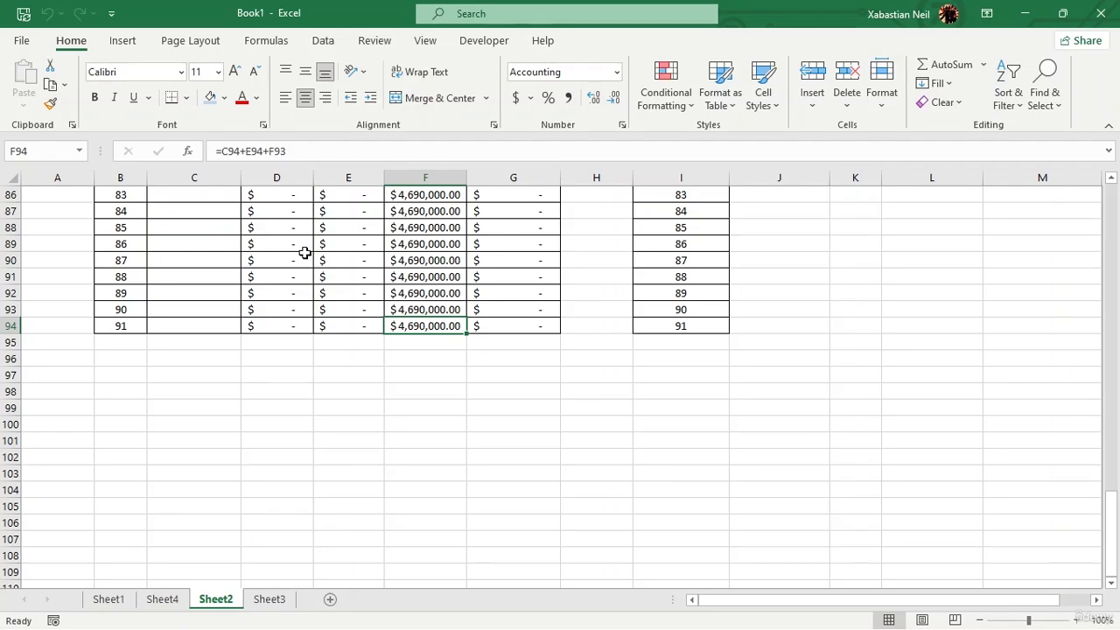
scroll(585, 300, up, 14)
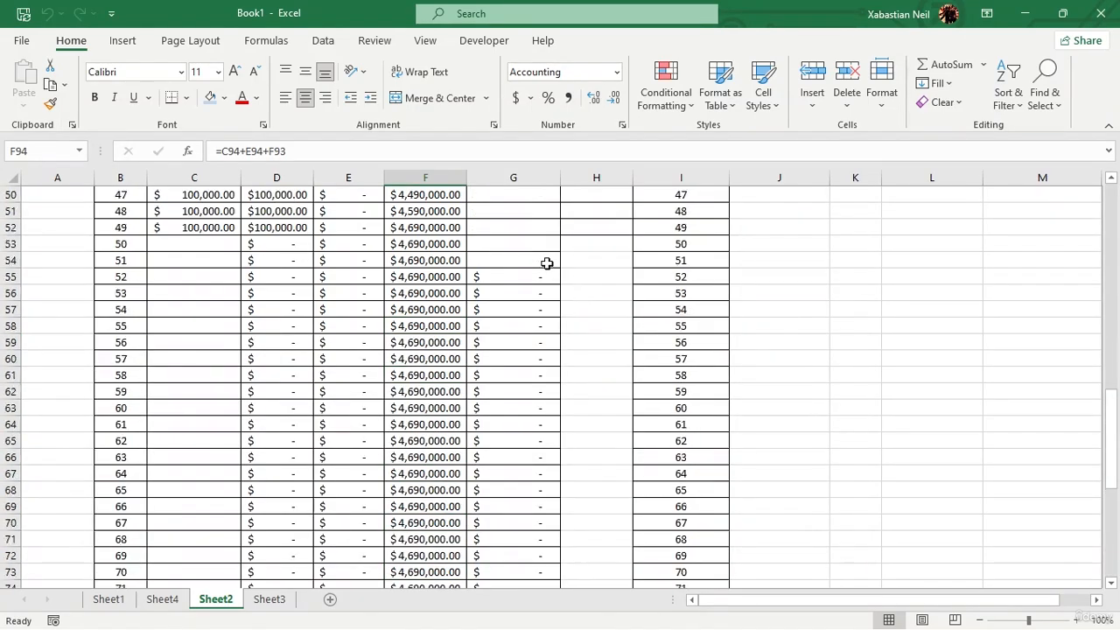
scroll(542, 267, up, 14)
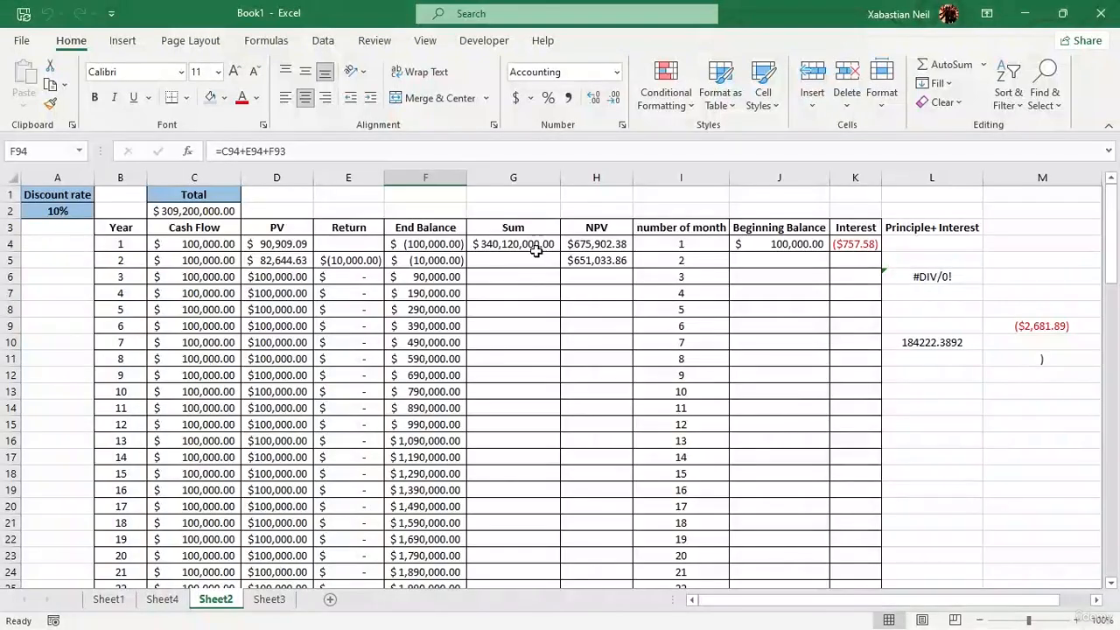
- Go from the first Sum value in G4 to G55 and jump to the column's last entry in G94
click(532, 244)
scroll(532, 244, down, 10)
scroll(610, 222, down, 3)
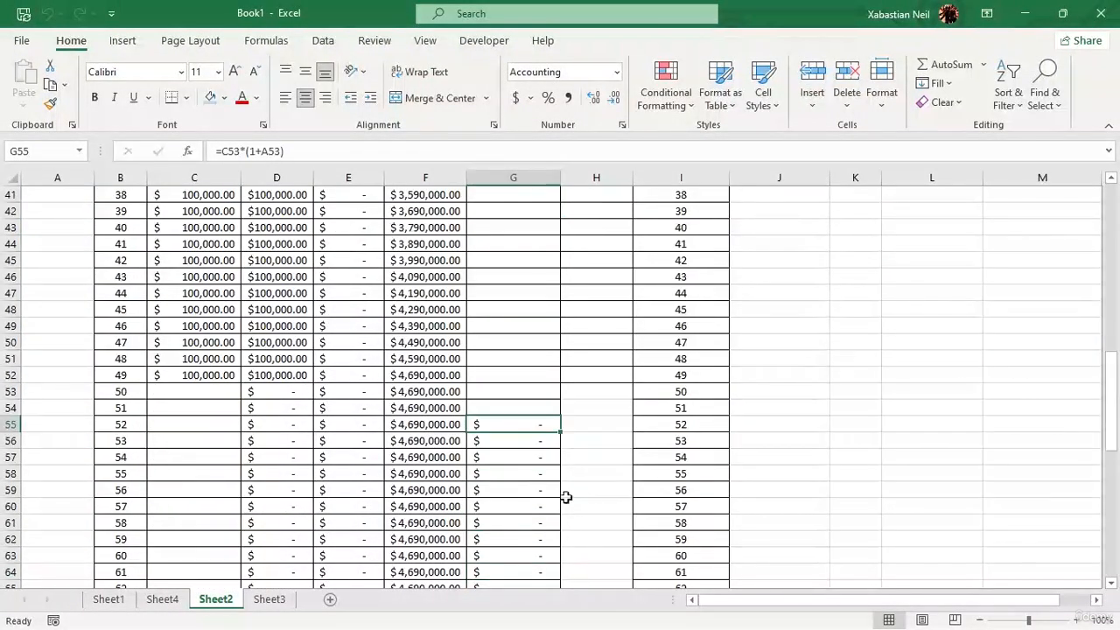
click(536, 423)
click(540, 445)
key(ctrl+Down)
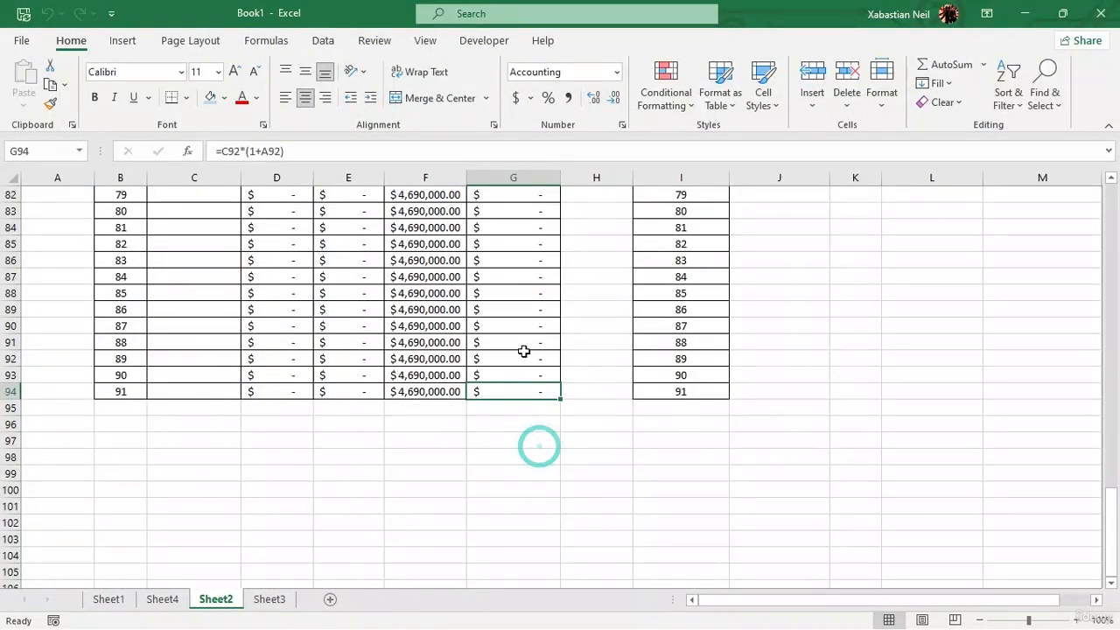
- Clear the contents of Sum cell G87 and move to G88 just below it
click(538, 279)
key(Delete)
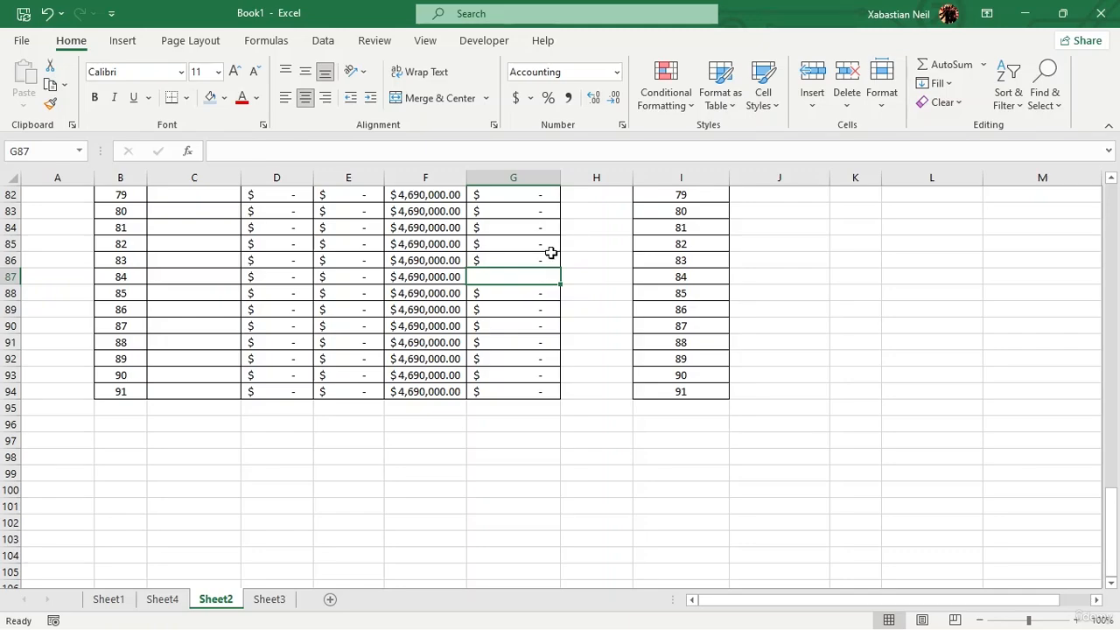
click(547, 255)
key(Down)
key(Down)
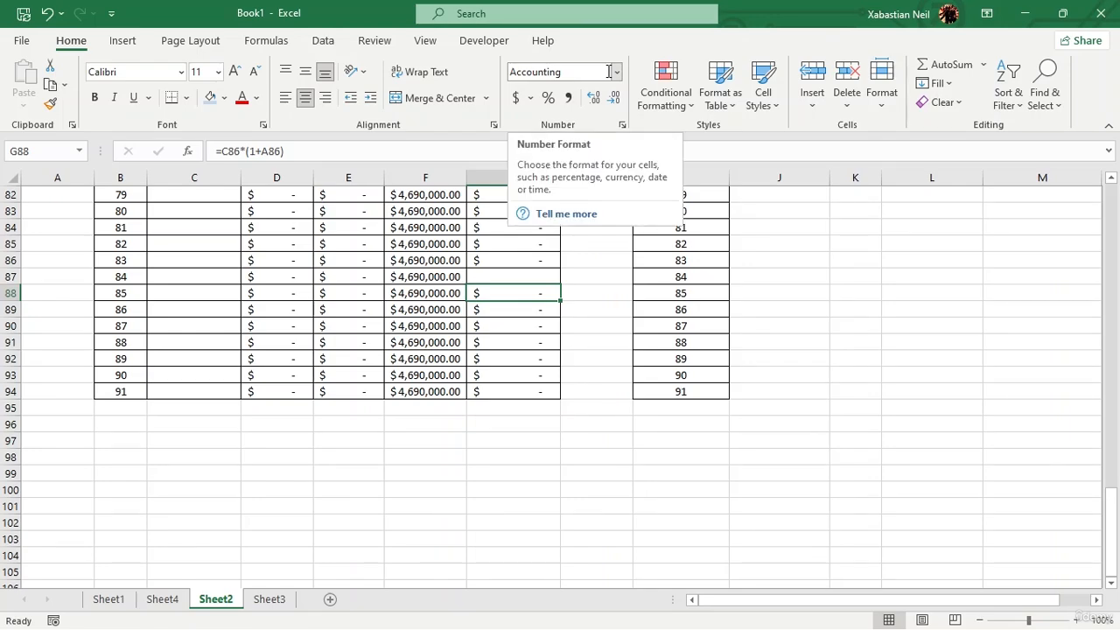
- Jump sideways along row 88 between the edges of its data blocks, ending at the PV cell D88
key(Left)
key(Left)
key(Left)
key(ctrl+Right)
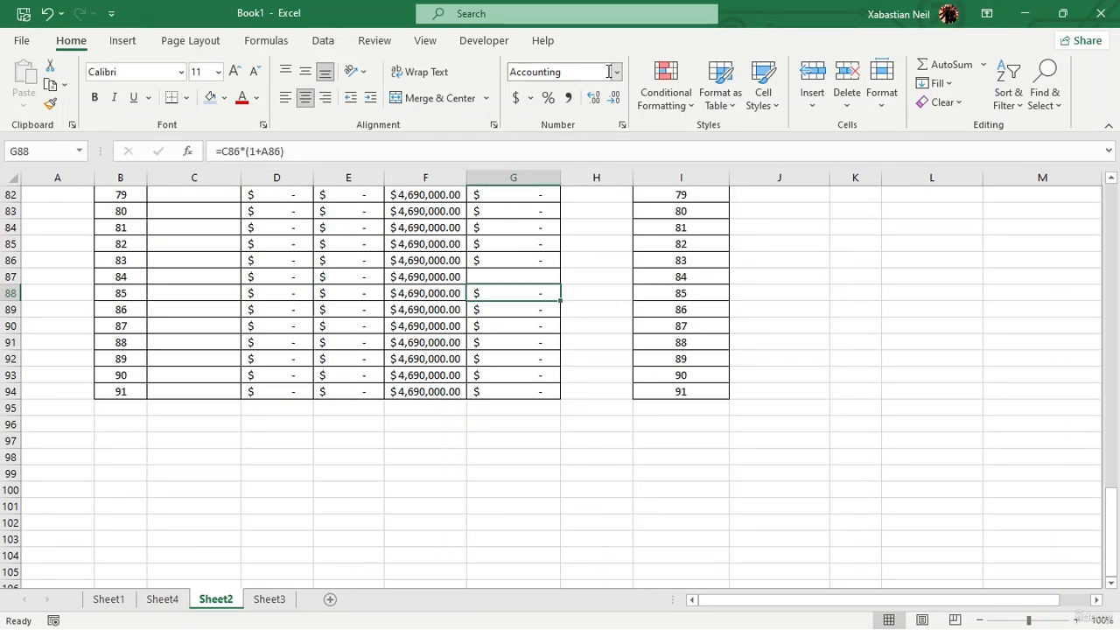
key(ctrl+Right)
key(ctrl+Left)
key(ctrl+Left)
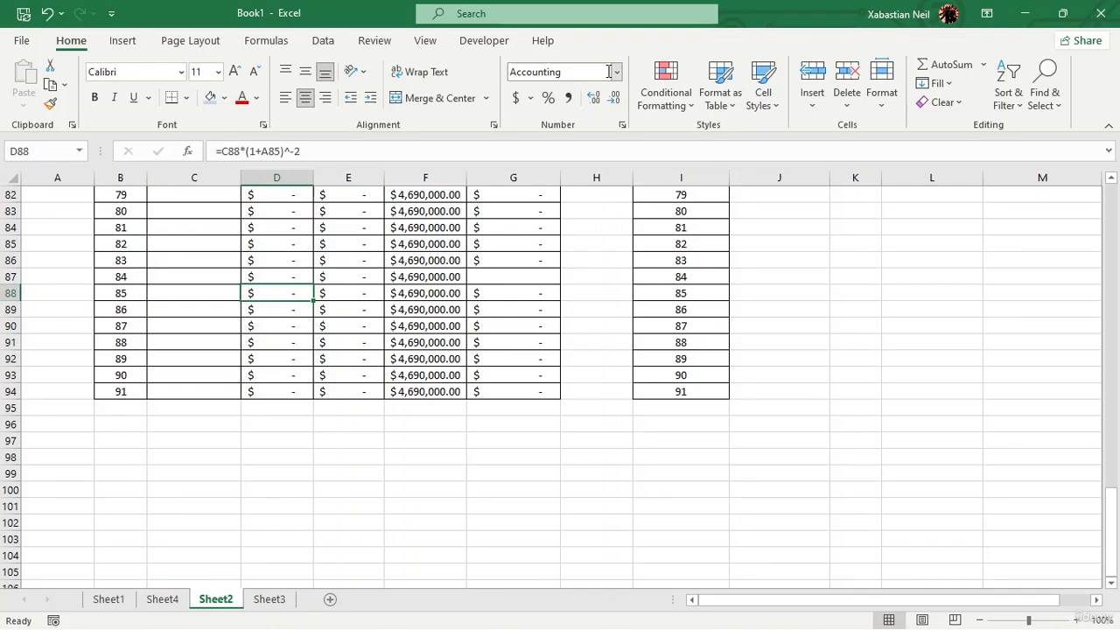
- Jump to the PV column's last entry in D94 and across row 94 to the Sum cell G94
key(ctrl+Up)
key(ctrl+Down)
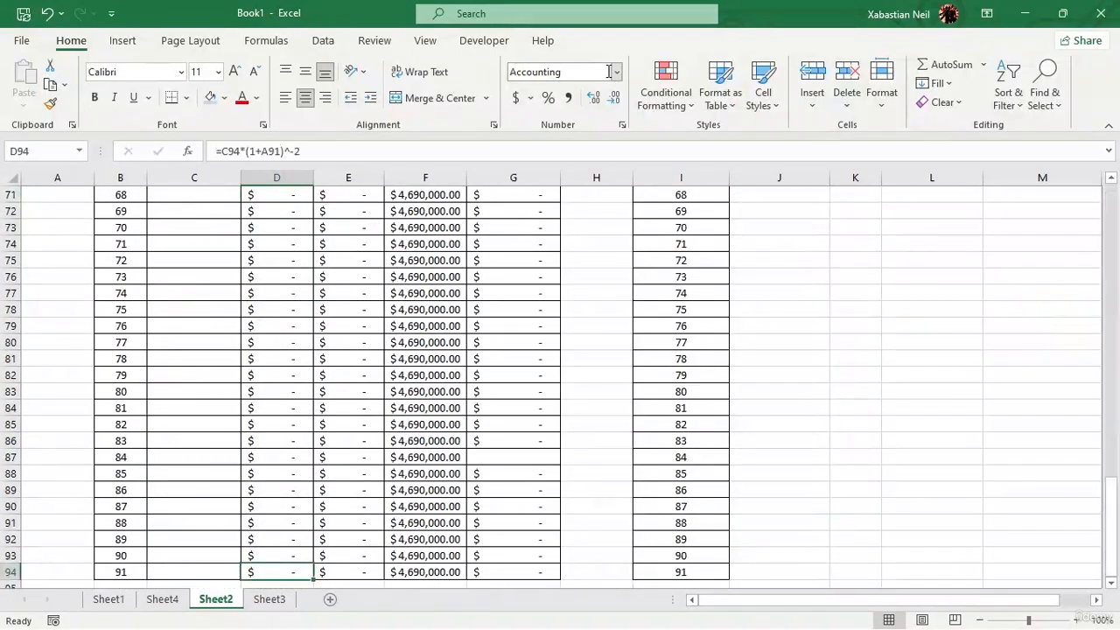
key(ctrl+Left)
key(ctrl+Right)
key(ctrl+Right)
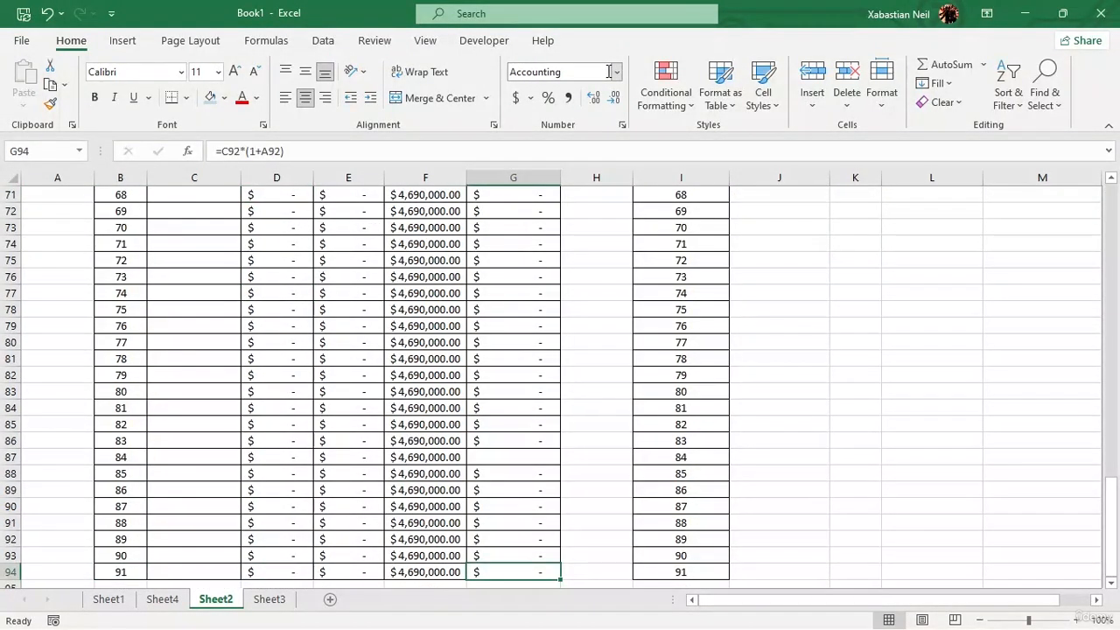
- Return to the start of the table and select whole columns B, C and D one at a time
scroll(423, 324, up, 12)
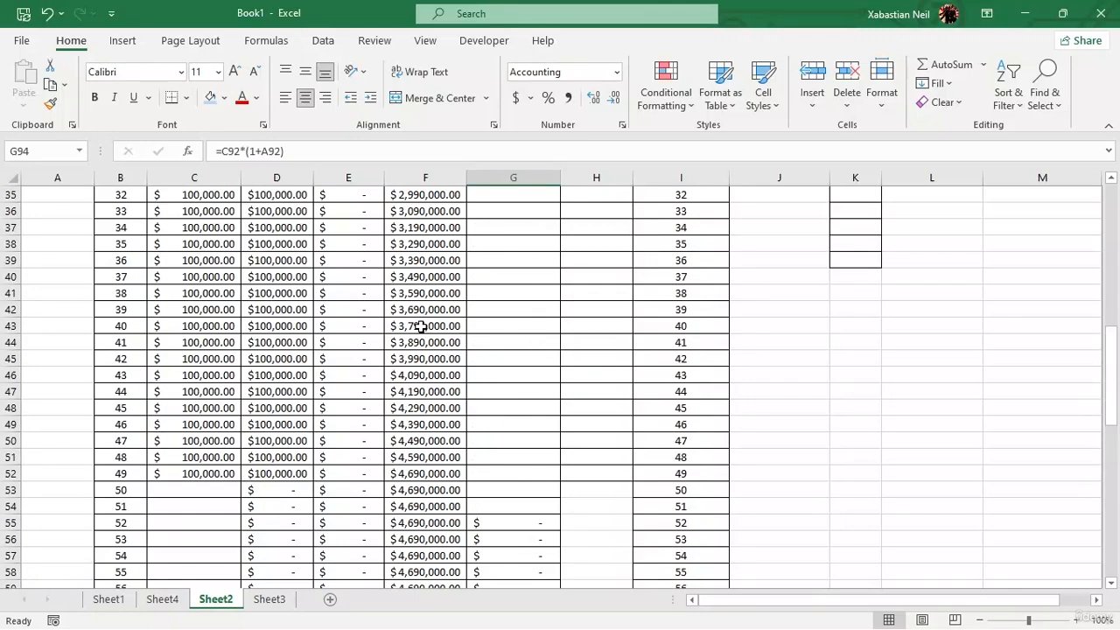
scroll(423, 325, up, 11)
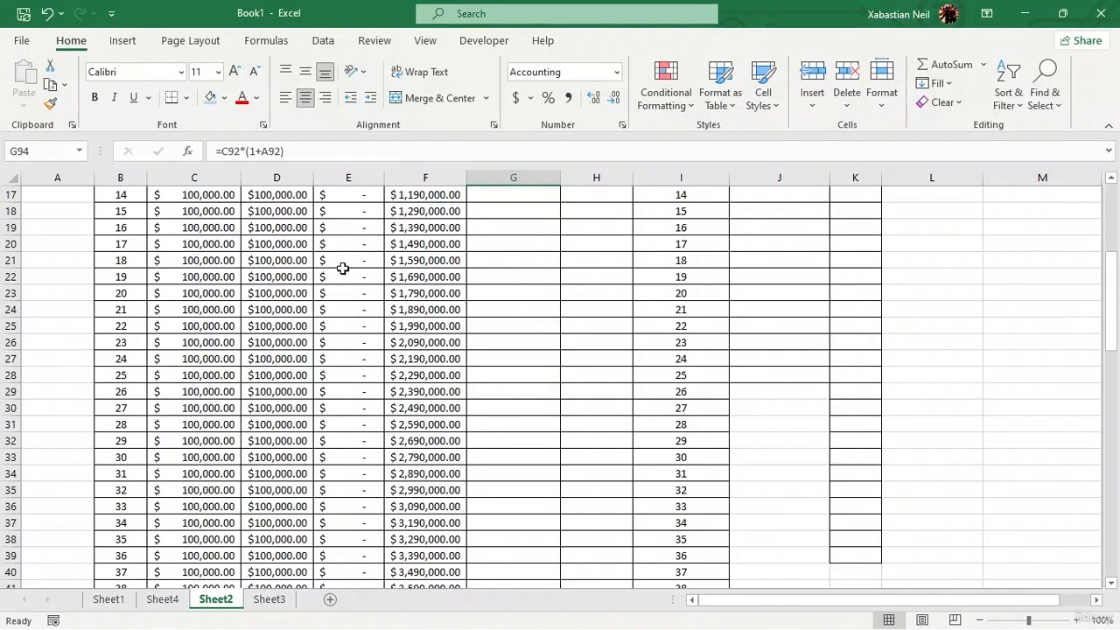
click(131, 178)
click(188, 177)
click(288, 178)
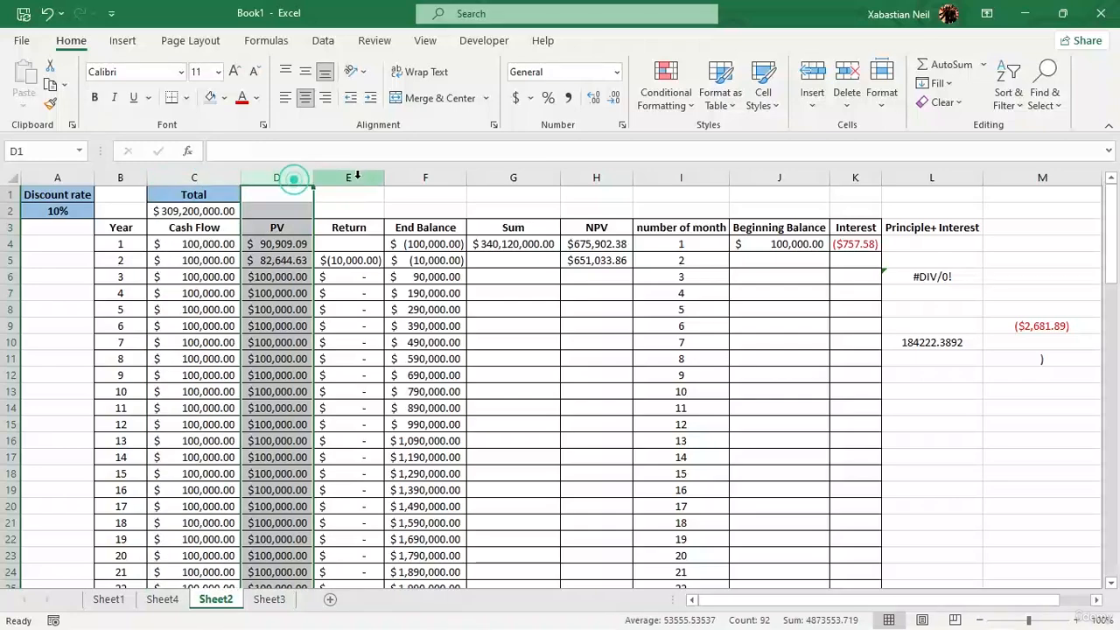
- Select the block B4:H12 across the Year to NPV columns and release it by selecting A7
click(125, 246)
drag(112, 253, 583, 369)
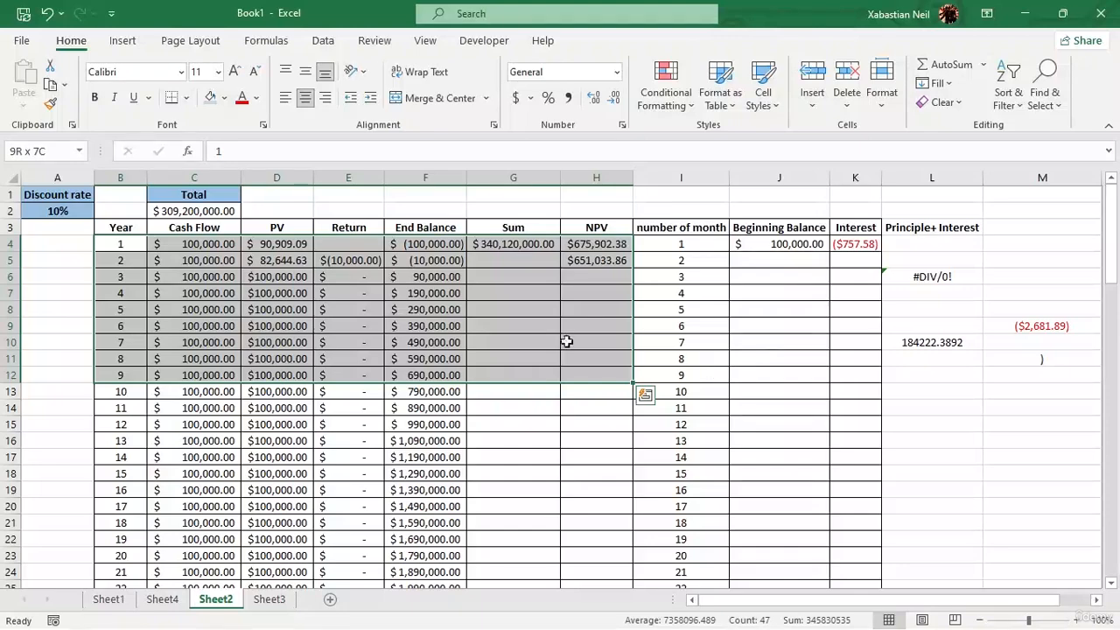
click(51, 298)
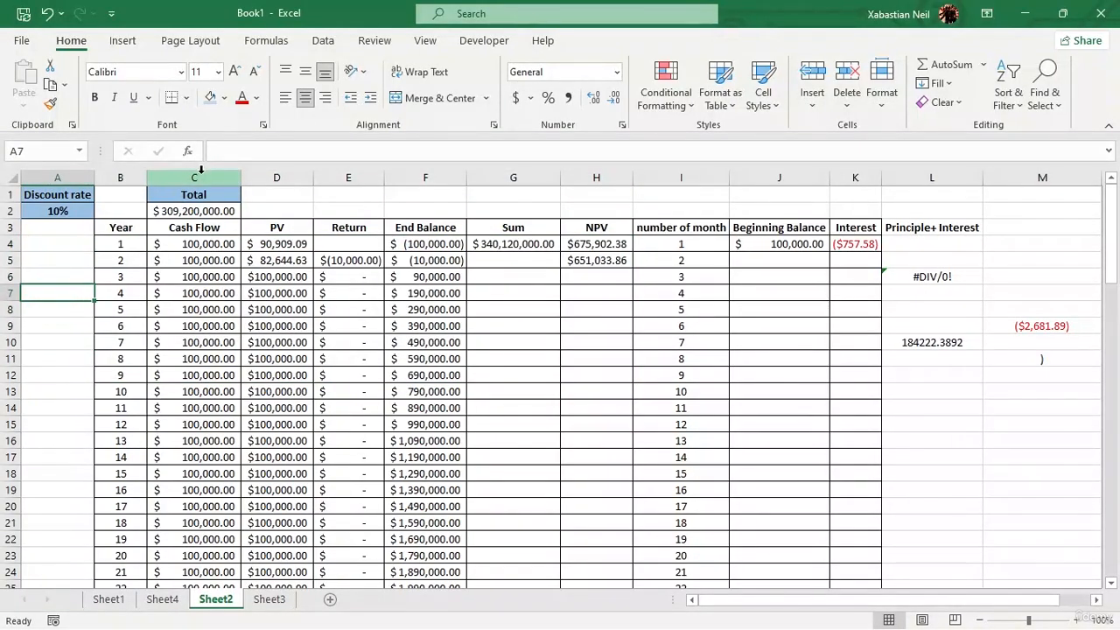
- Select columns C through F together, and release them by selecting the Total value cell C2
click(224, 227)
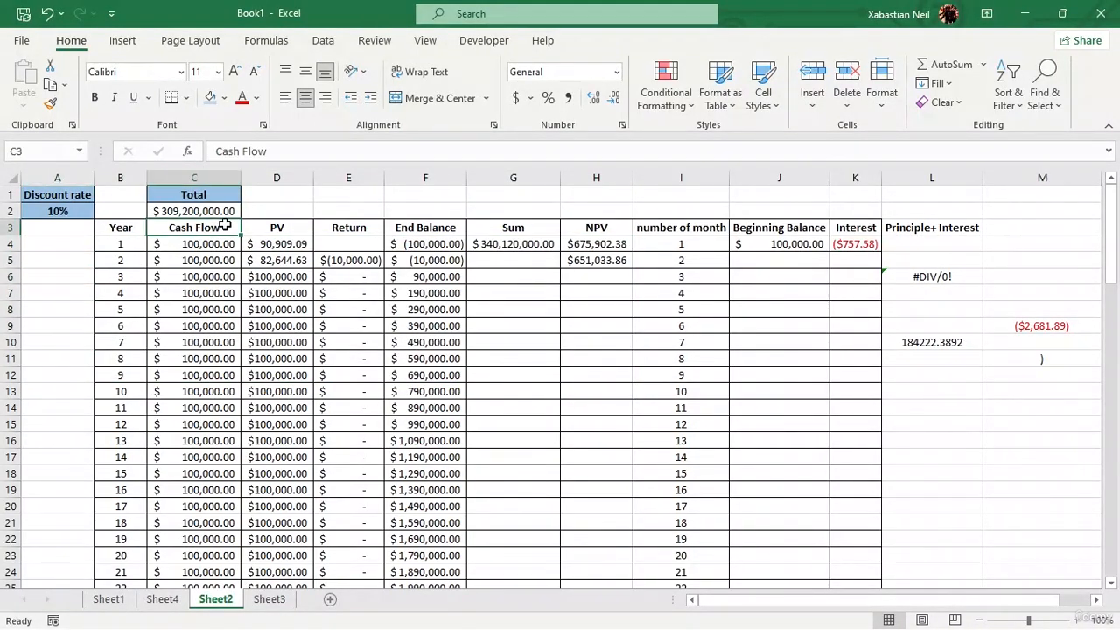
click(224, 179)
drag(224, 179, 438, 172)
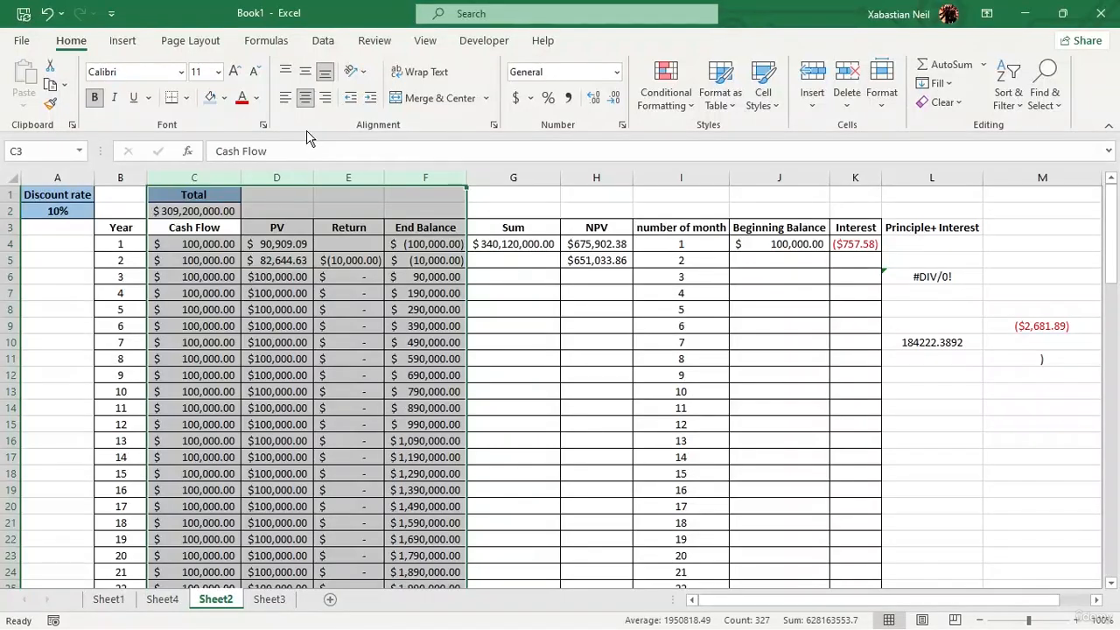
click(107, 195)
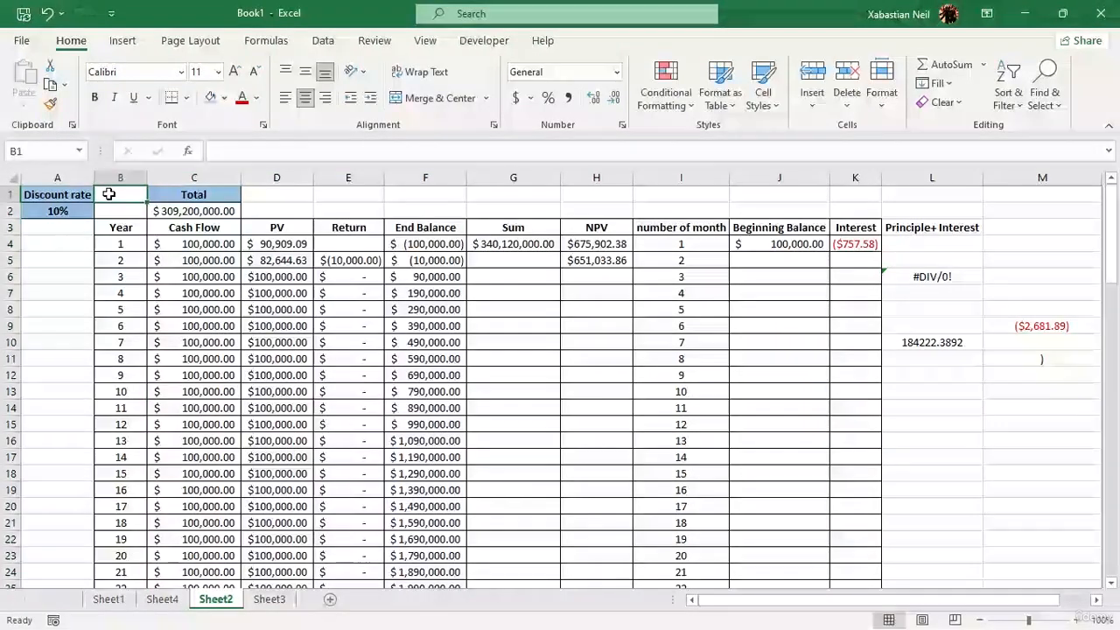
click(207, 210)
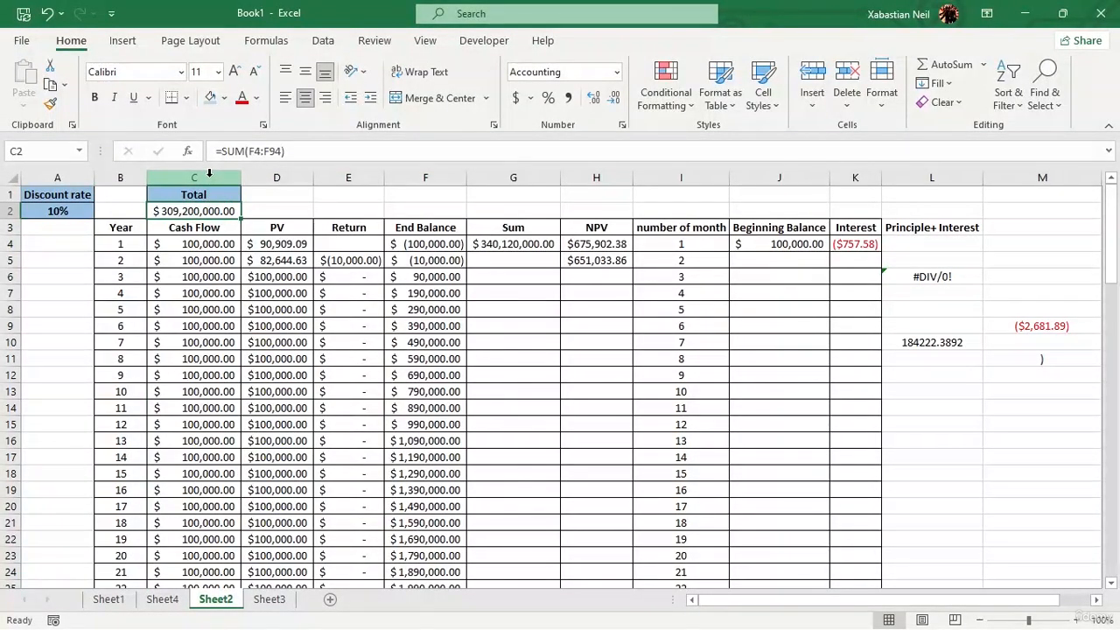
- Select the non-adjacent columns C and F together, and release them by selecting cell D6
click(209, 175)
ctrl+click(433, 175)
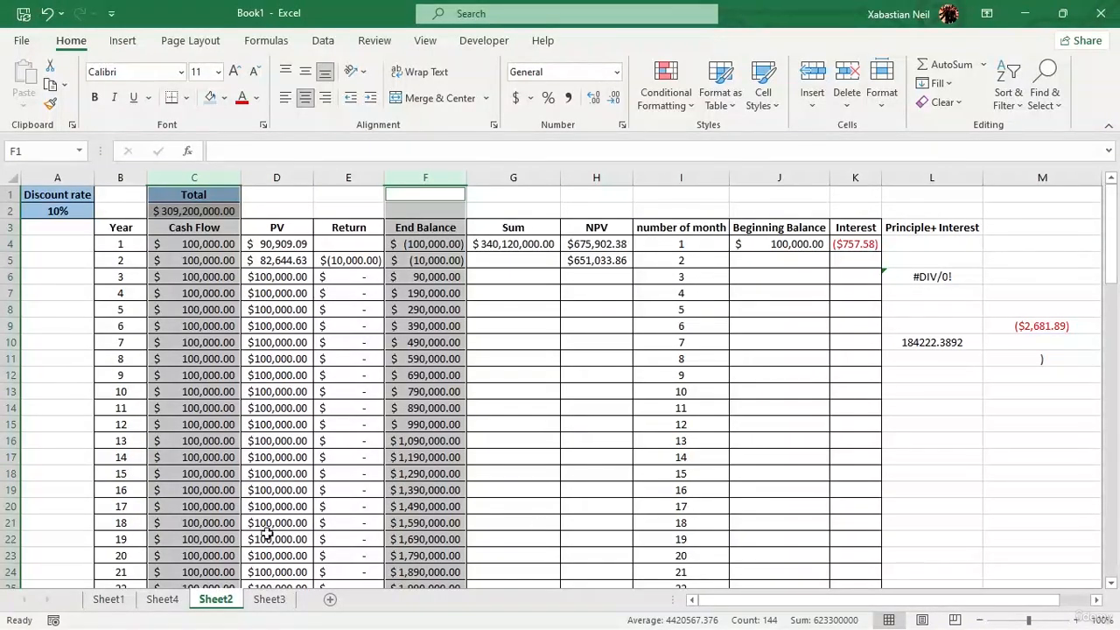
click(340, 355)
click(287, 274)
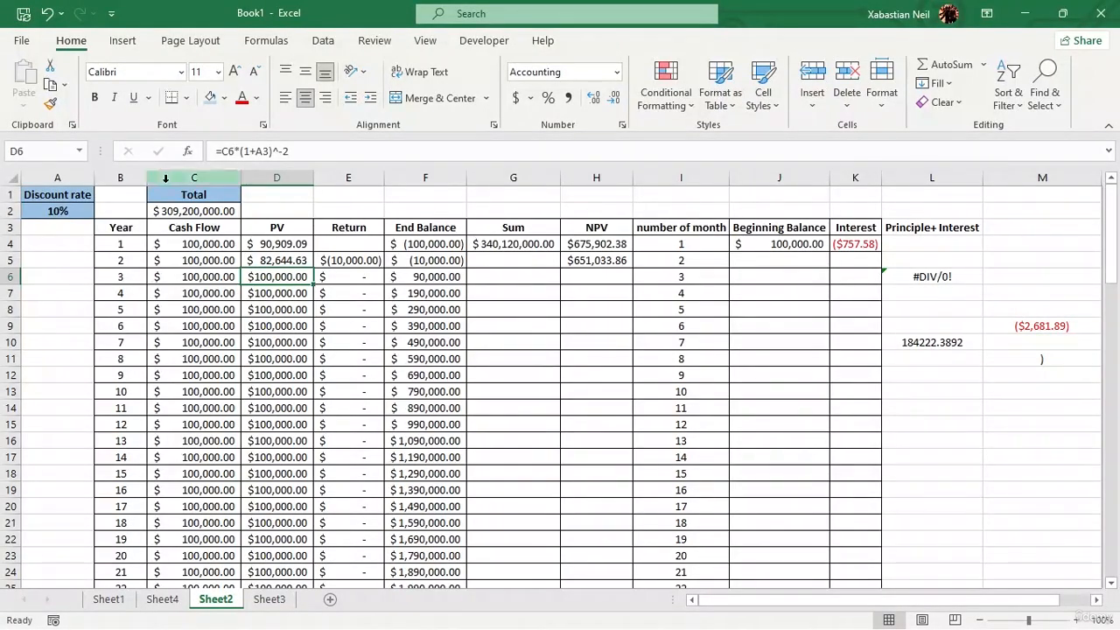
- Select the Year column from its header B3 down to the last entry in B94, and release it by selecting C10
click(127, 230)
key(ctrl+shift+Down)
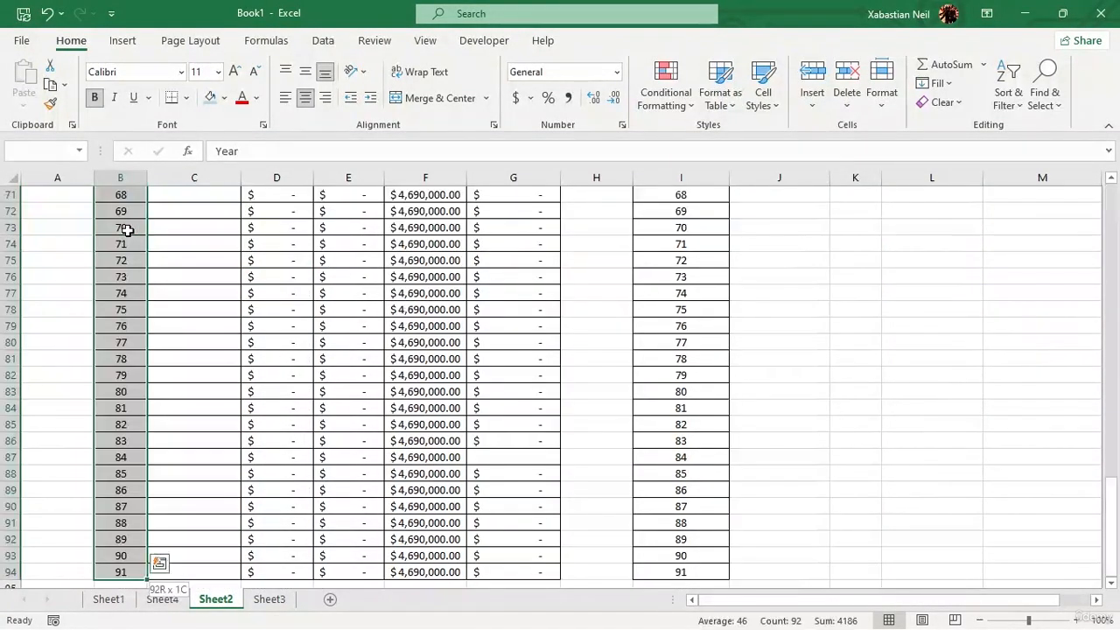
scroll(121, 447, up, 19)
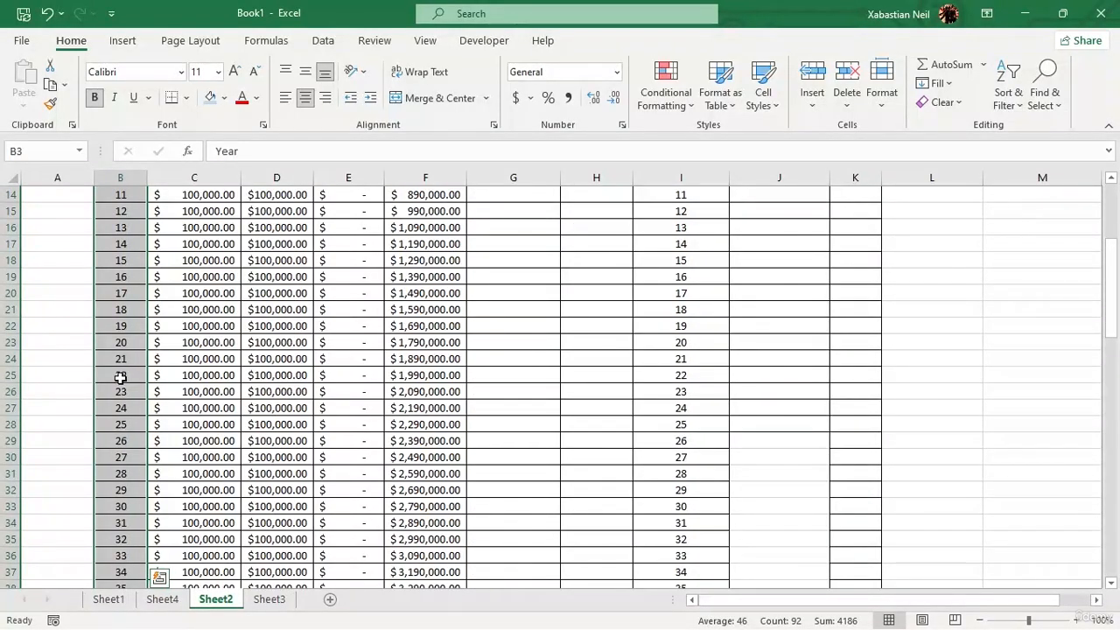
scroll(121, 377, up, 5)
click(179, 342)
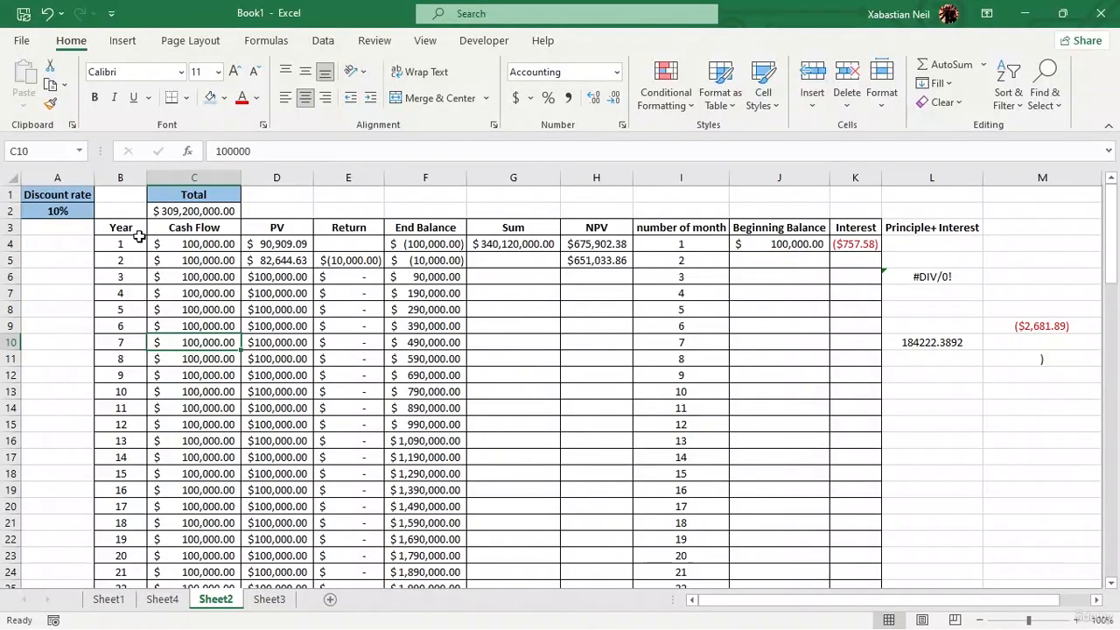
- Select all the data on the sheet starting from the Year header in B3, and release the selection
ctrl+click(140, 228)
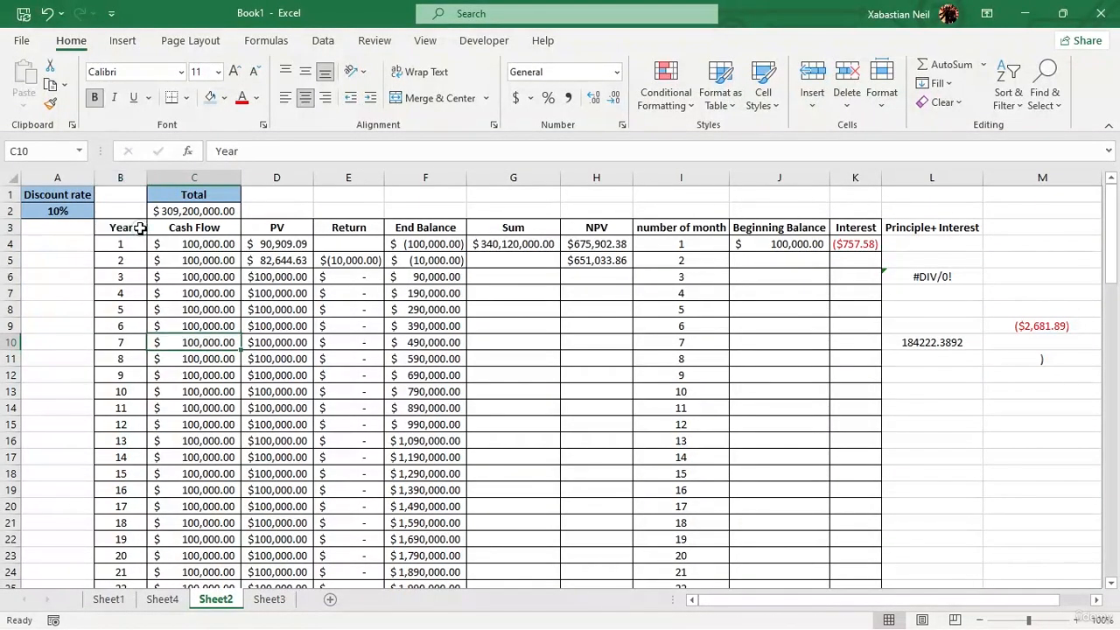
key(ctrl+a)
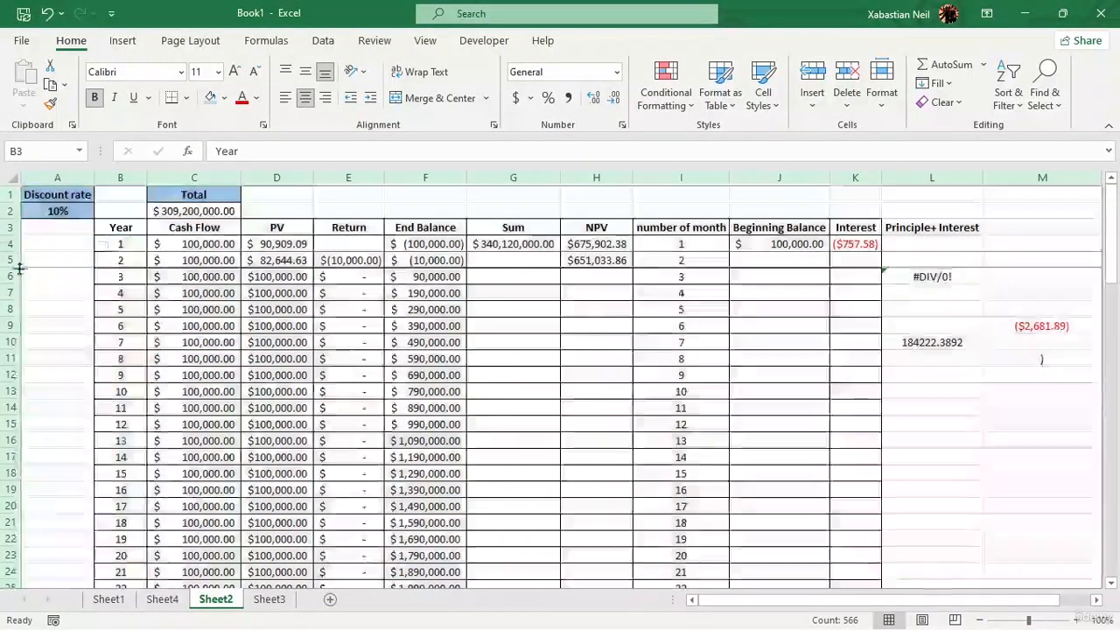
click(114, 228)
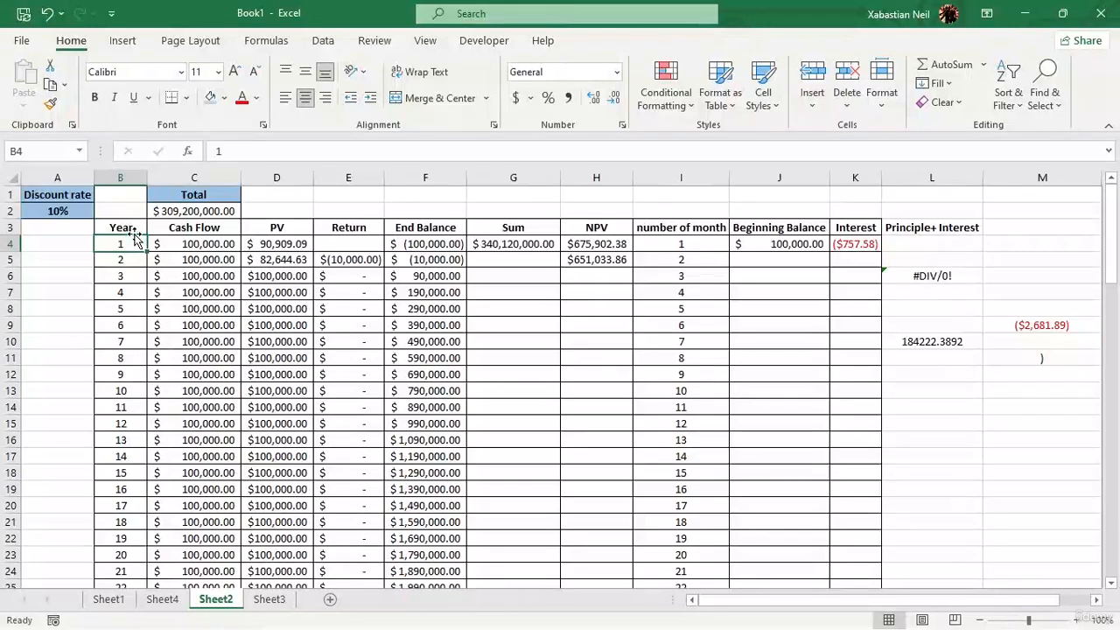
- Replace the Year header in B3 with "A"
text(A)
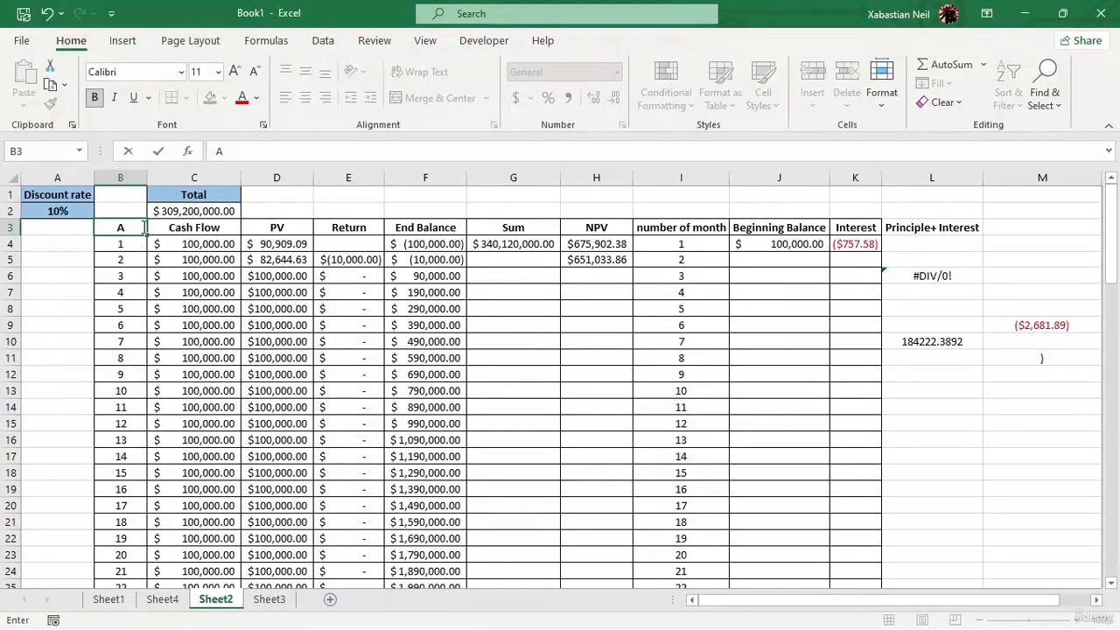
click(47, 13)
click(137, 309)
click(102, 228)
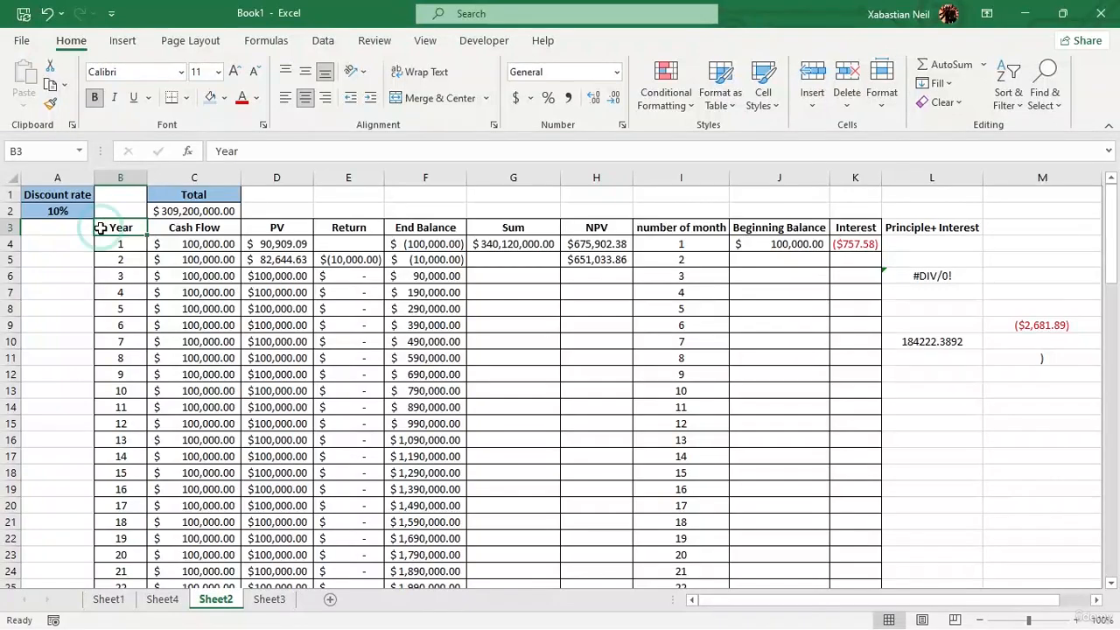
text(A)
click(82, 233)
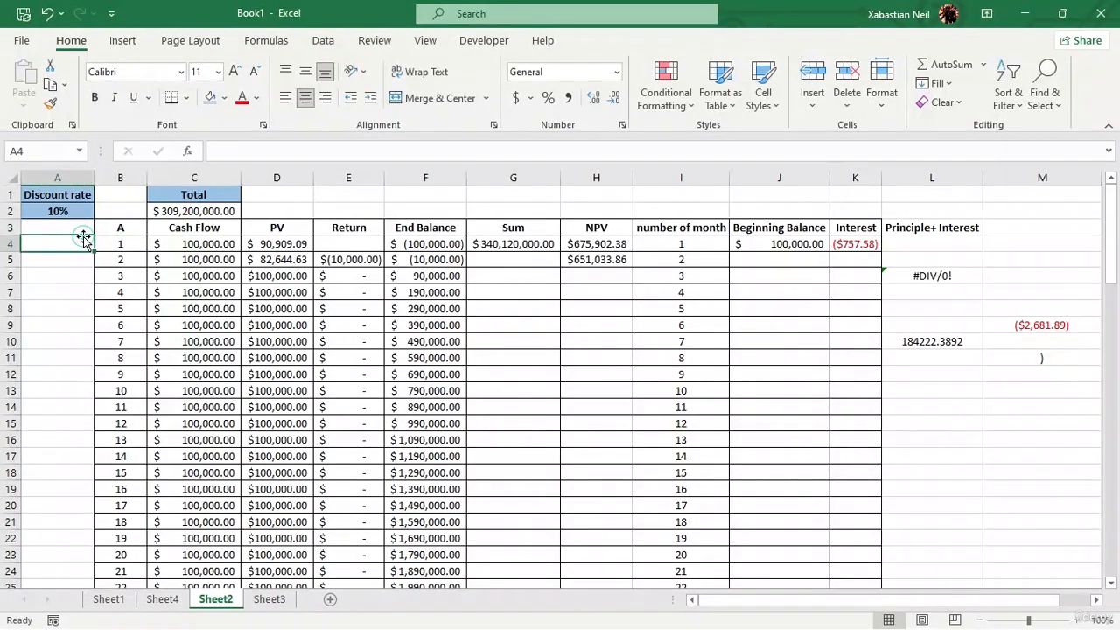
- Select all the sheet's data from cell B3, check it down the rows, and release it by selecting D16:E16
click(122, 231)
key(ctrl+a)
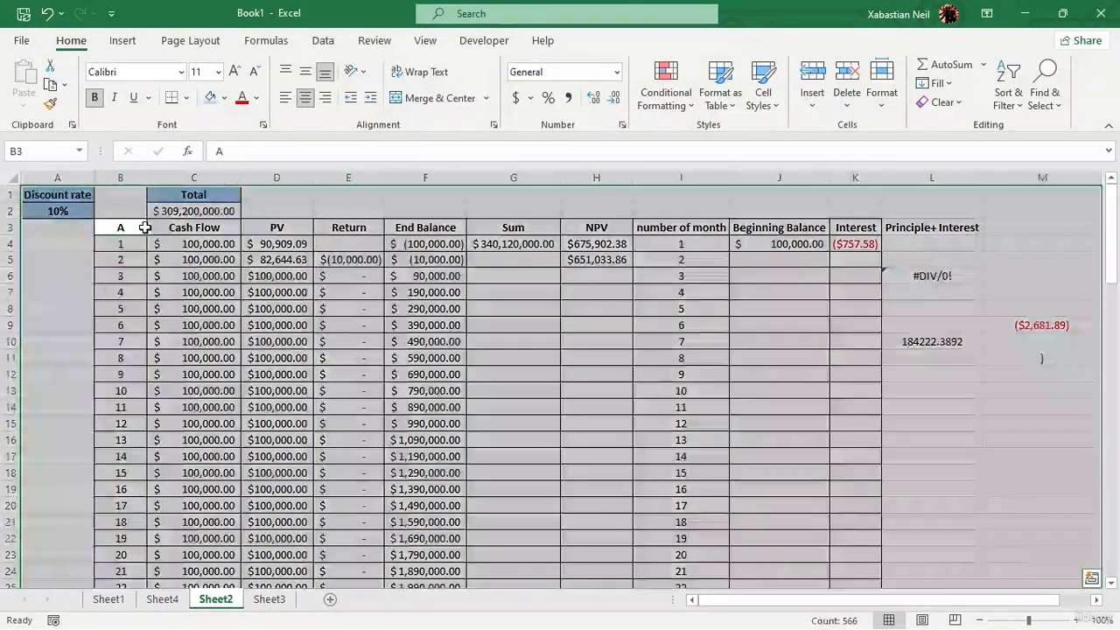
ctrl+click(253, 241)
scroll(344, 246, down, 20)
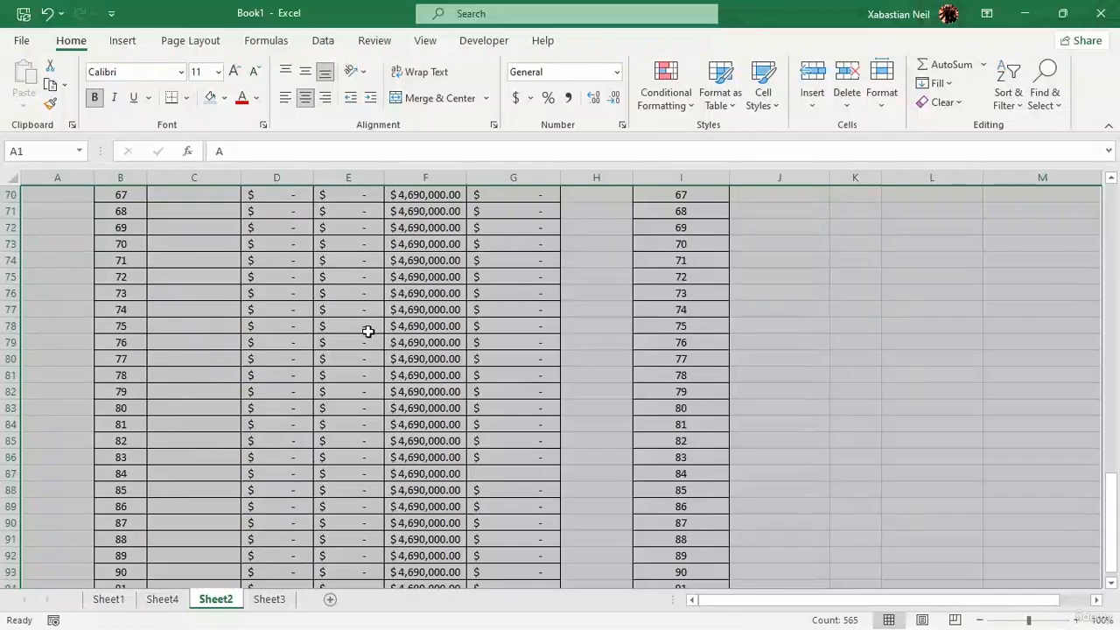
scroll(368, 330, up, 20)
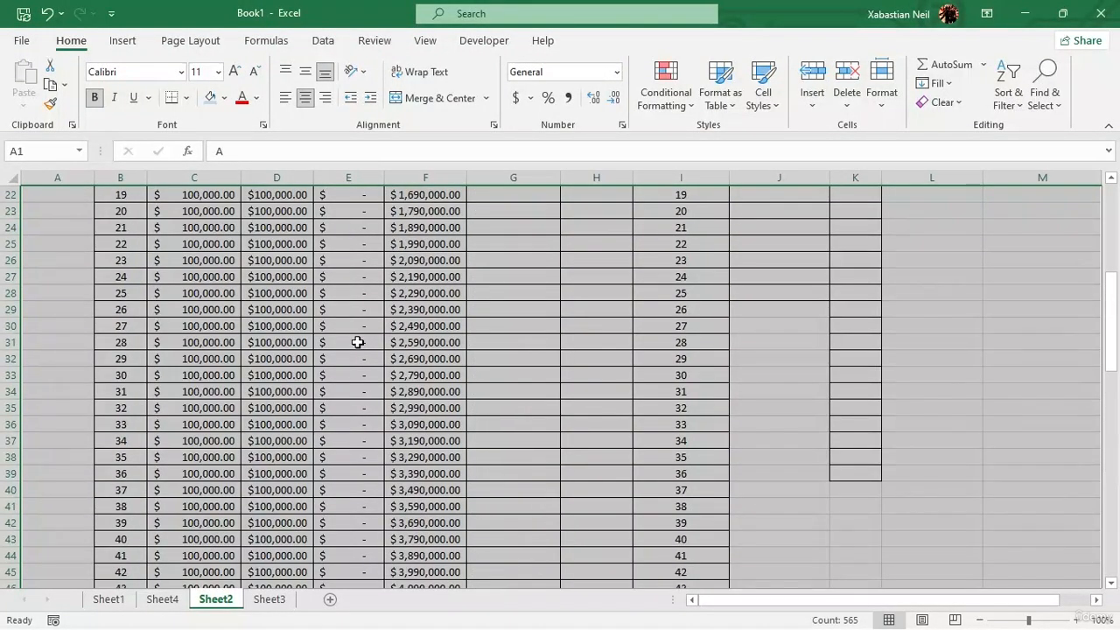
drag(297, 440, 328, 440)
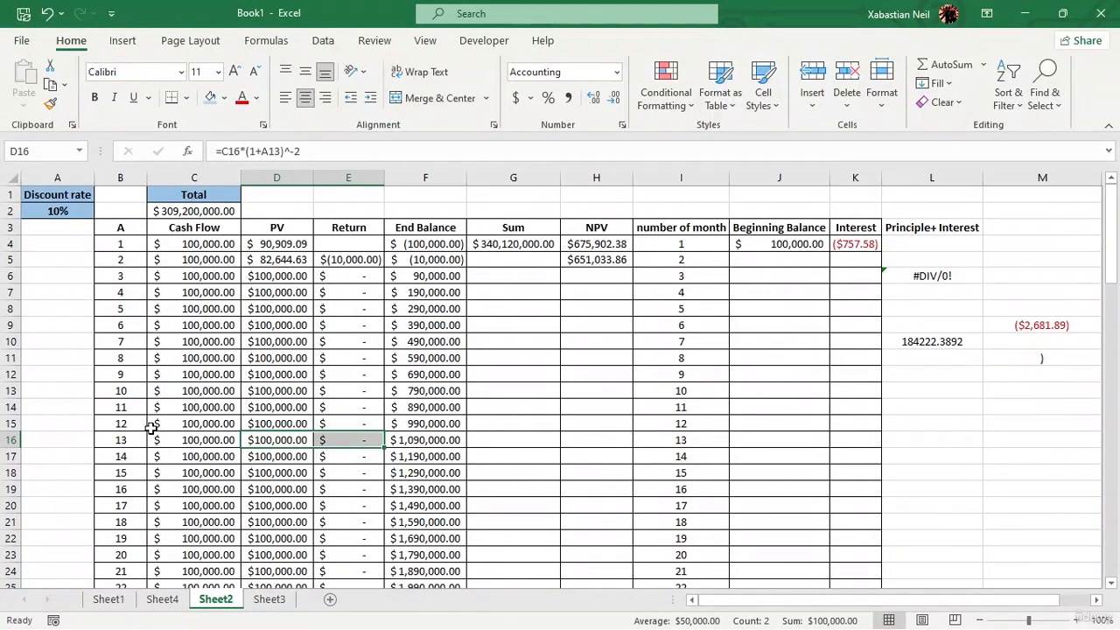
click(22, 41)
click(23, 47)
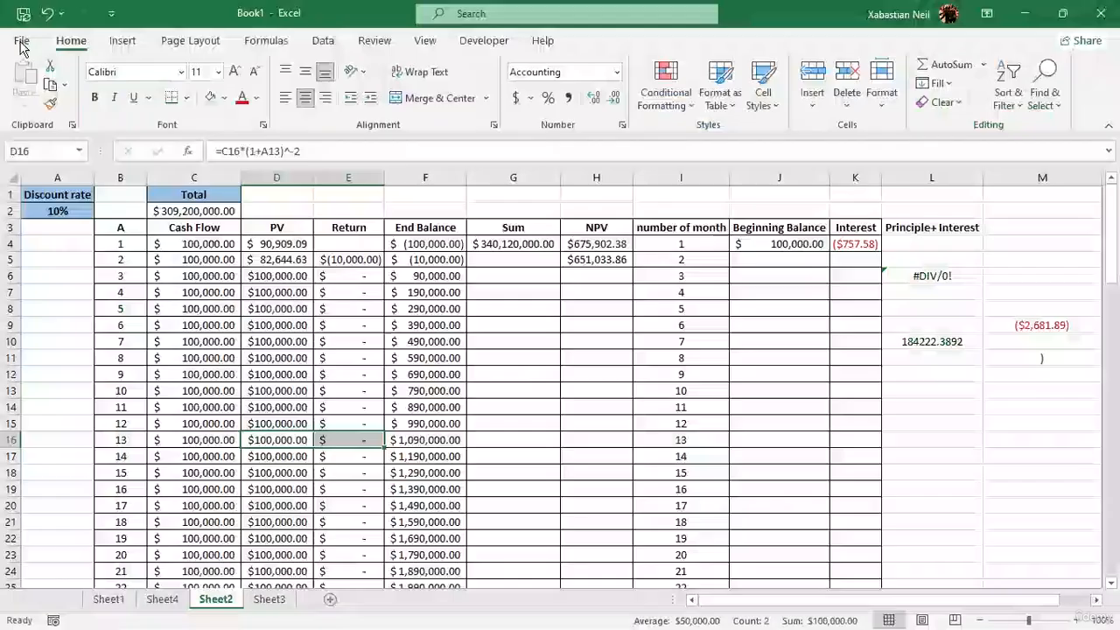
click(122, 40)
click(190, 40)
click(266, 40)
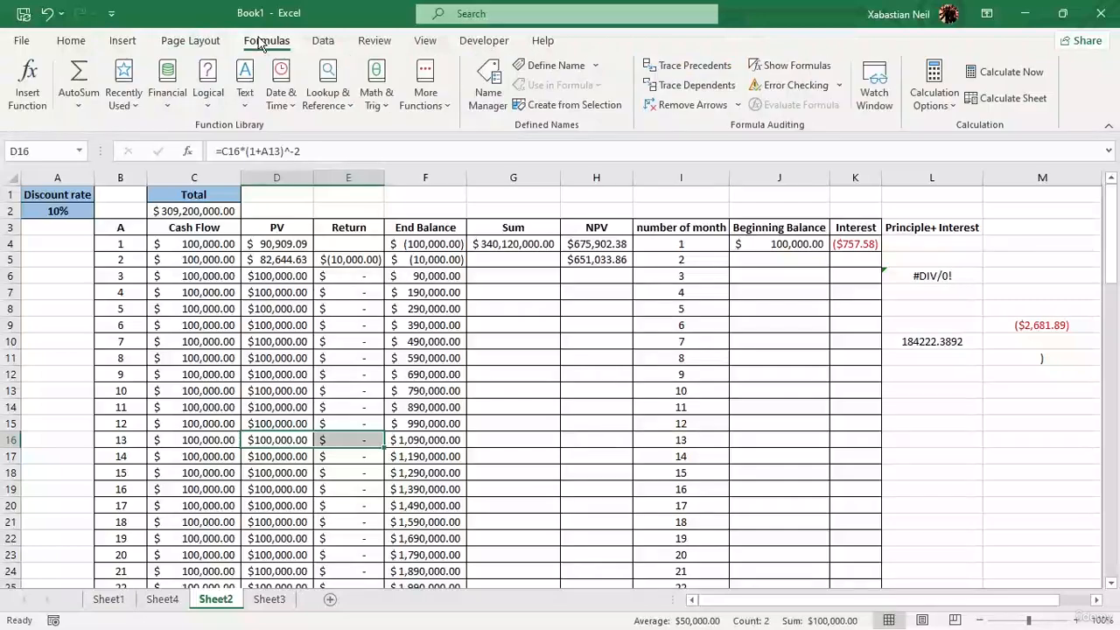
click(323, 40)
click(425, 40)
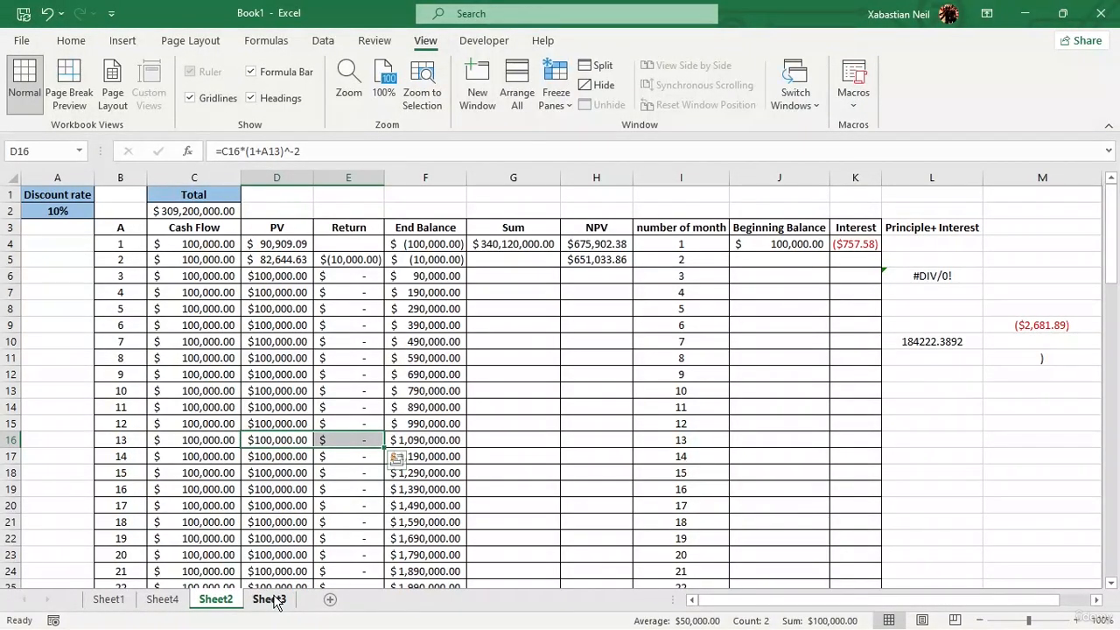
- Clear the PV formula in D16 and move the selection to the empty cell A7
key(BackSpace)
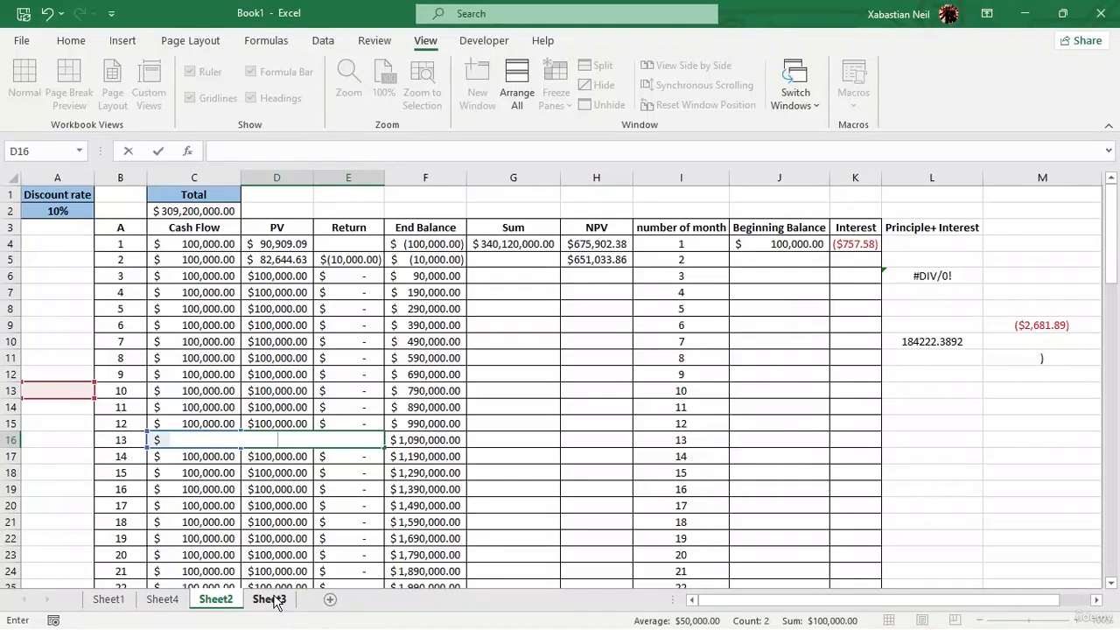
click(31, 271)
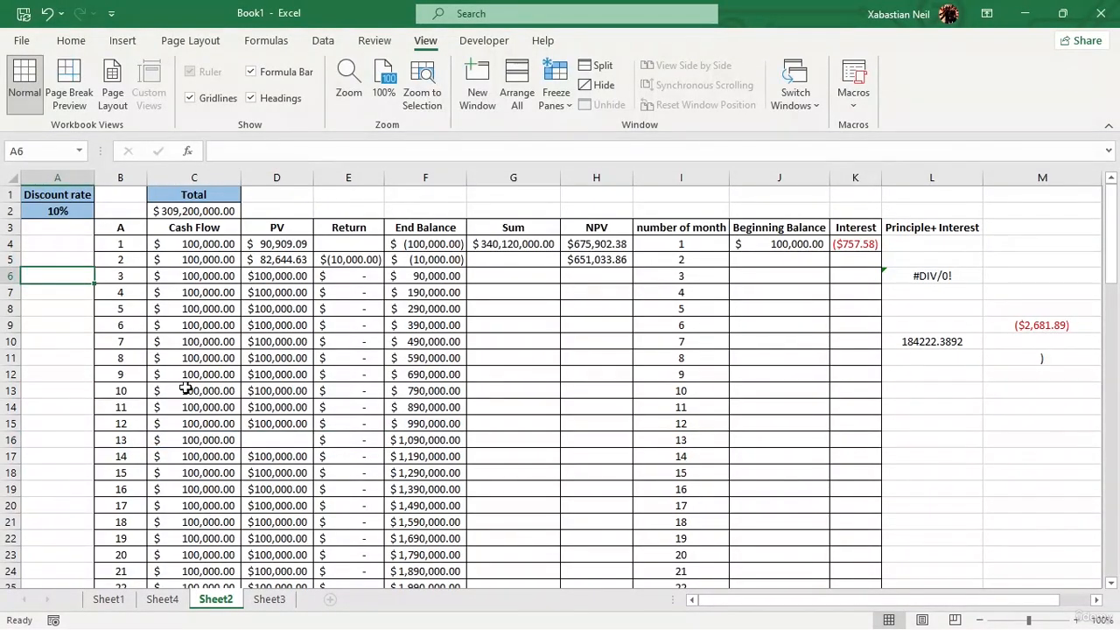
key(Down)
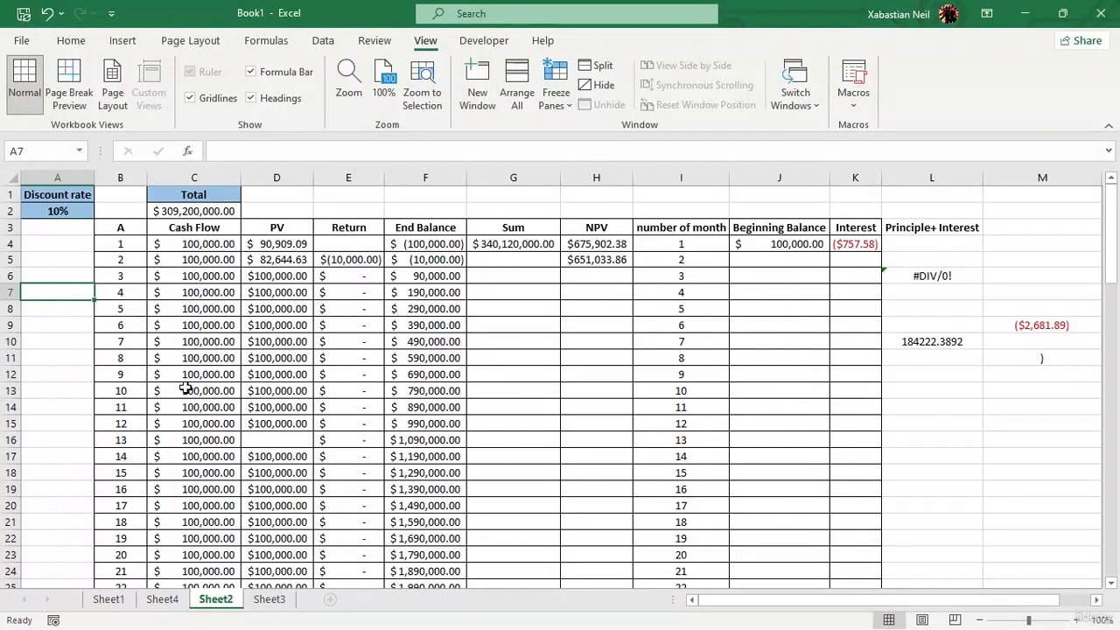
- Copy the year 9 Cash Flow value from C12 into cell A3 below the discount rate
click(185, 375)
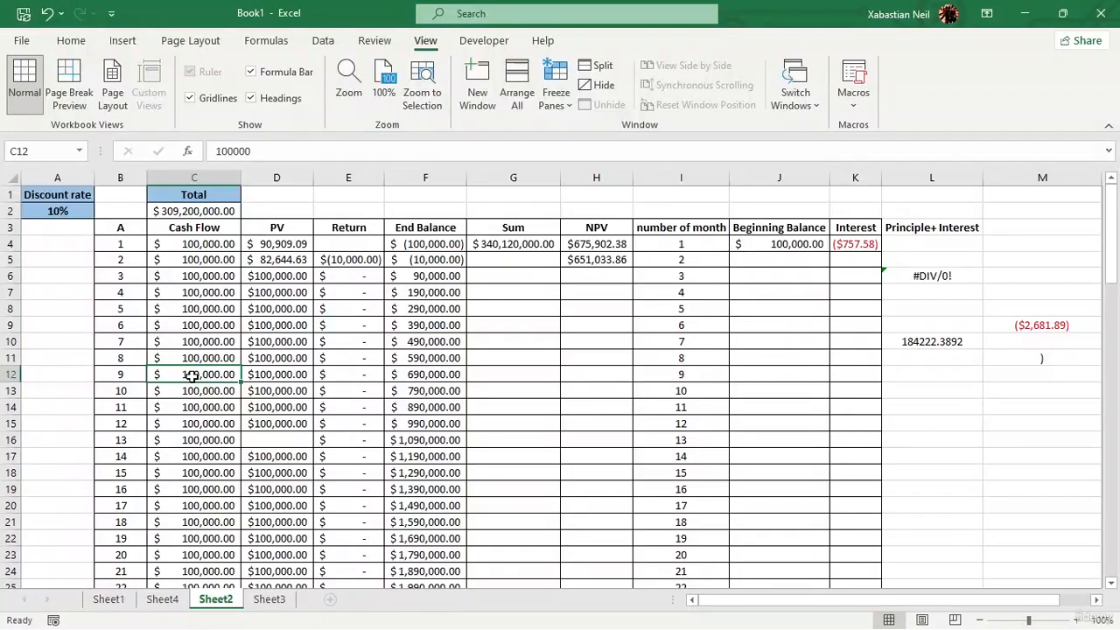
key(ctrl+c)
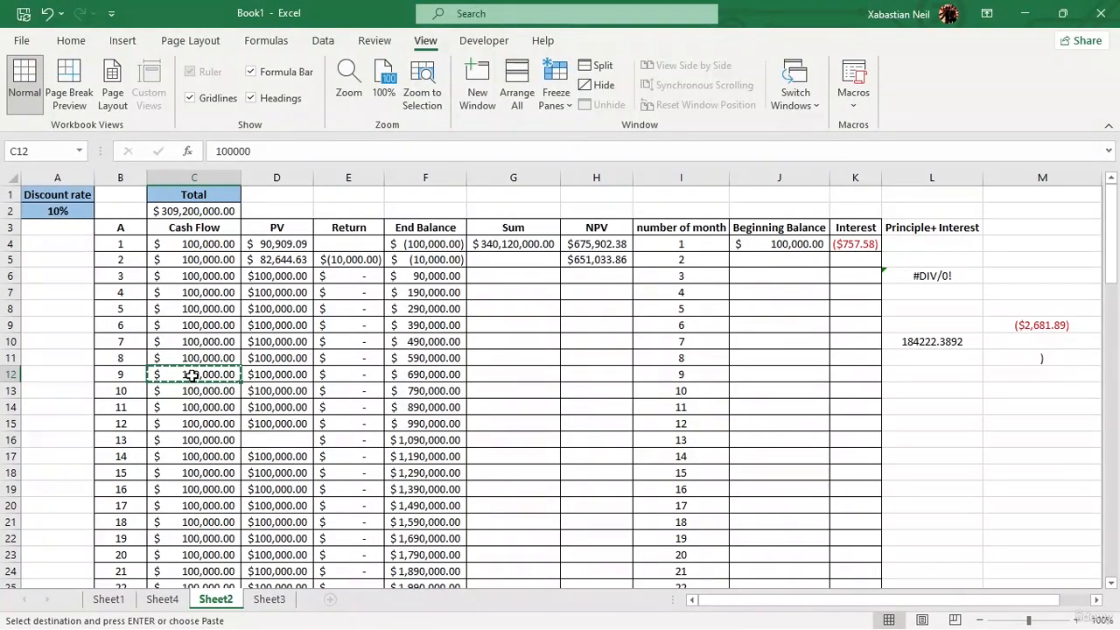
click(52, 230)
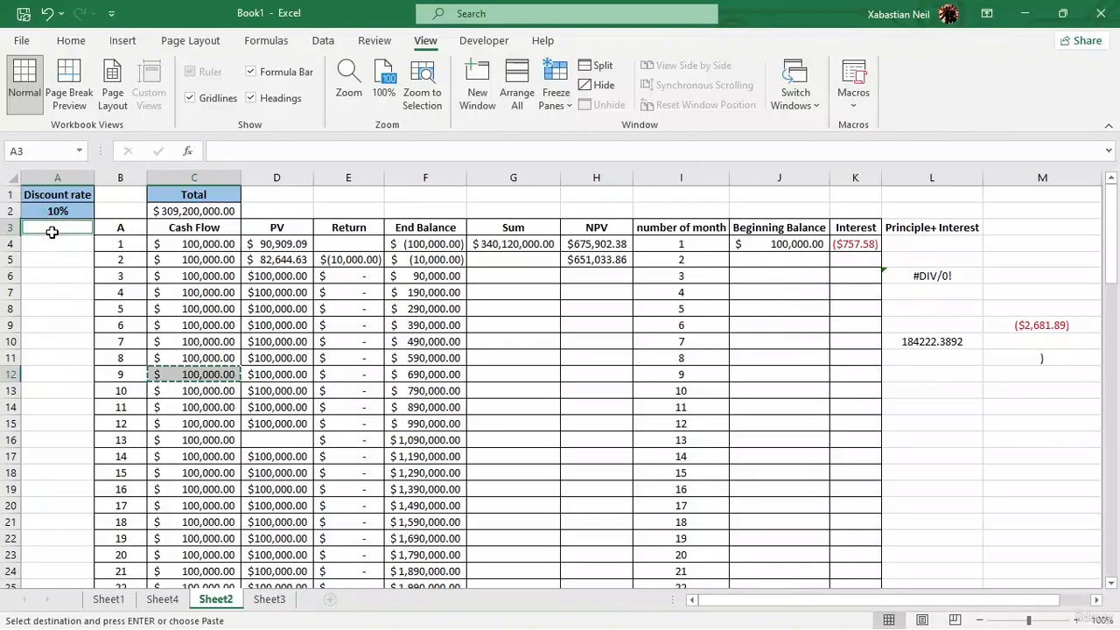
key(Return)
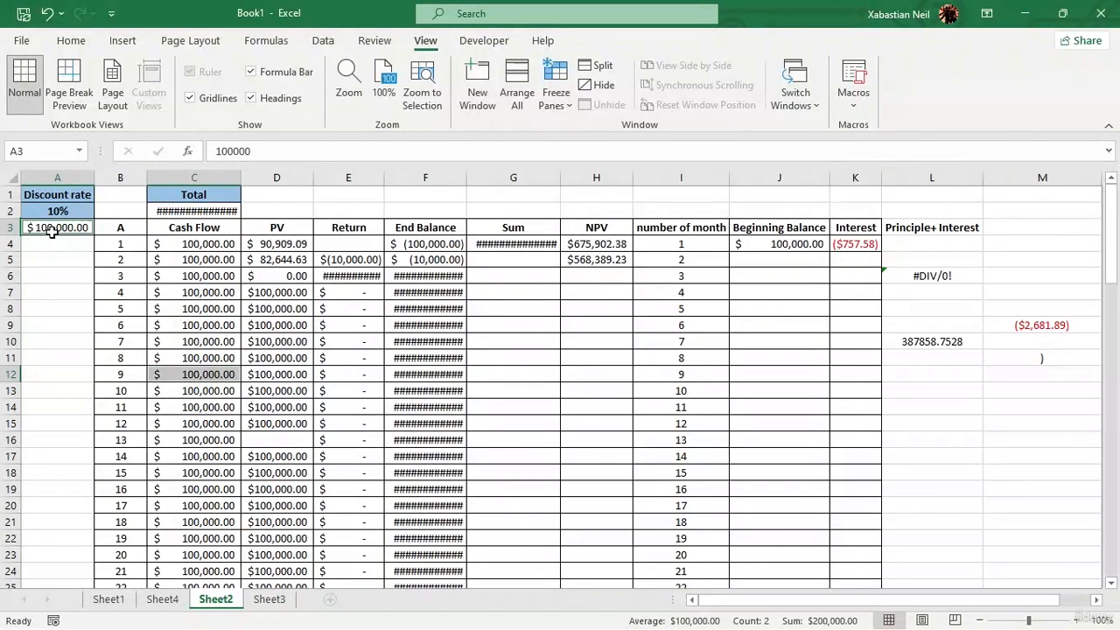
- Select cell C12, and add the block A5:C10 and cell C13 to the selection
click(172, 370)
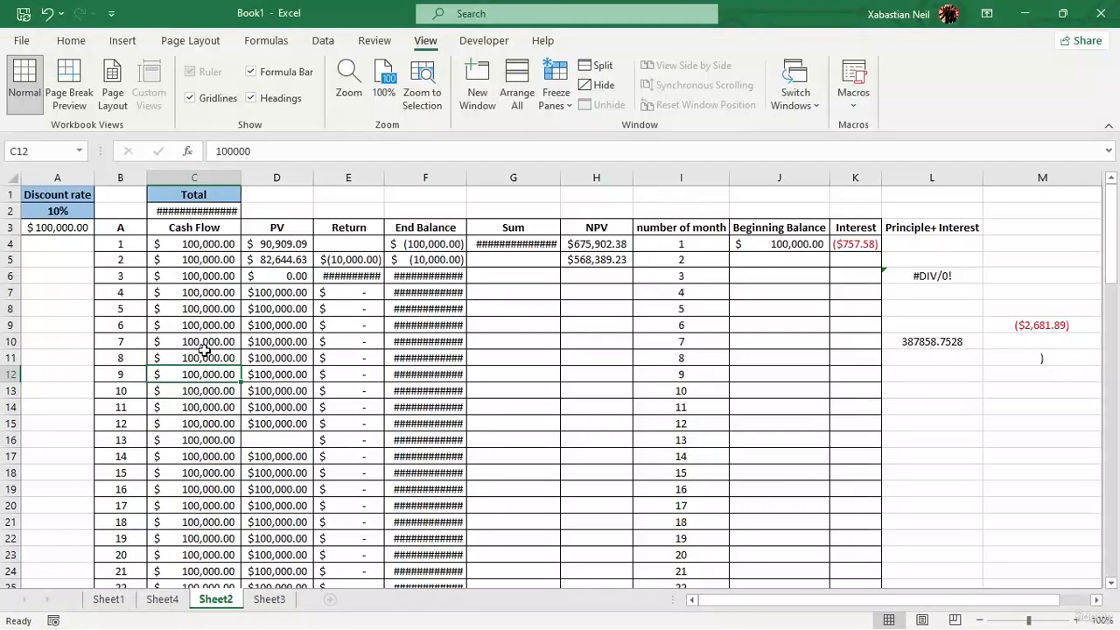
drag(203, 343, 59, 255)
ctrl+click(178, 392)
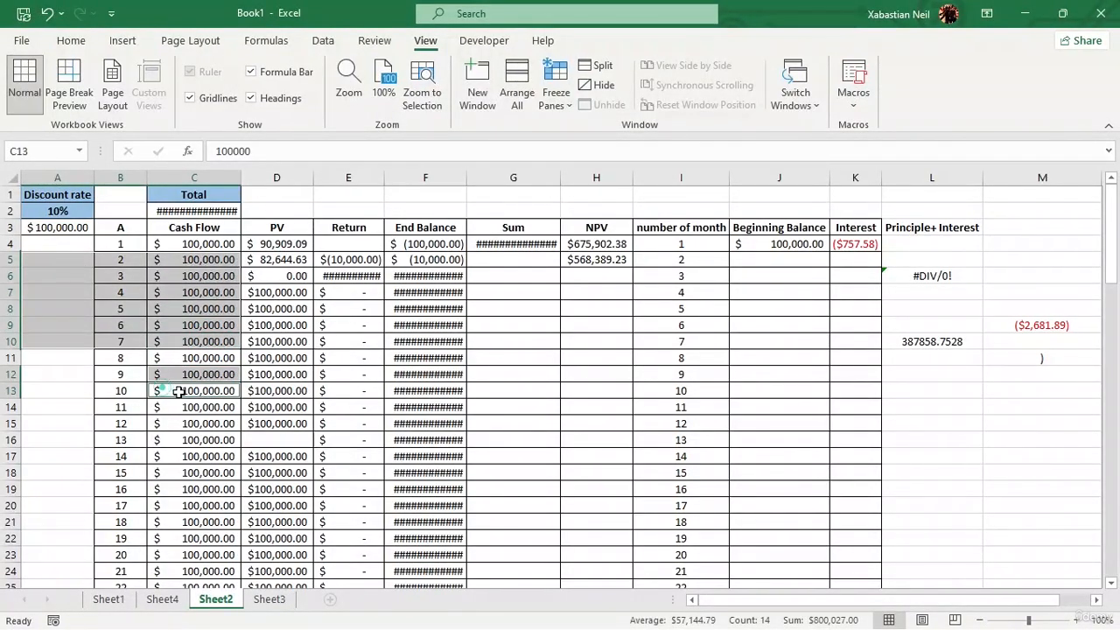
- Select the block A4:C12 and the smaller block B9:C12 starting from C12, and release them by moving to C14
click(175, 375)
drag(201, 373, 49, 249)
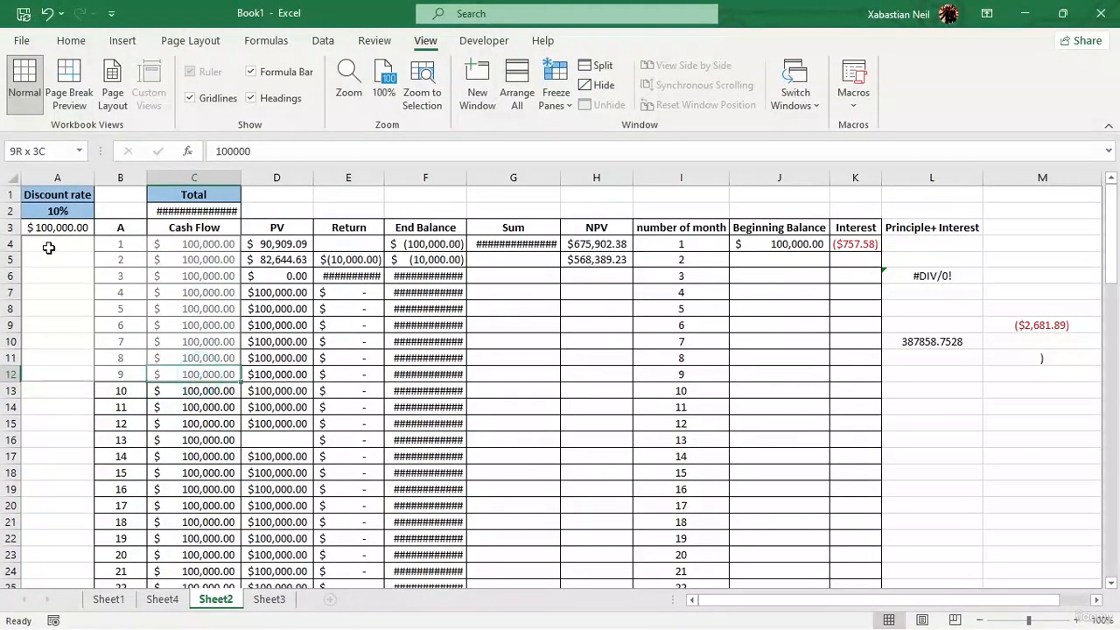
drag(215, 374, 105, 317)
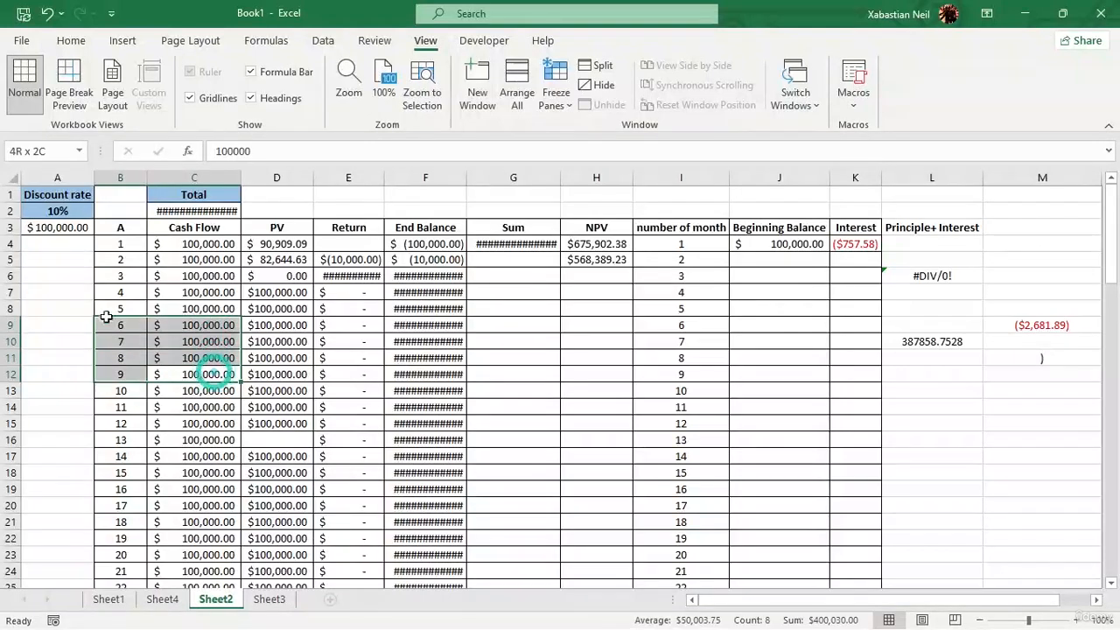
click(200, 390)
key(Down)
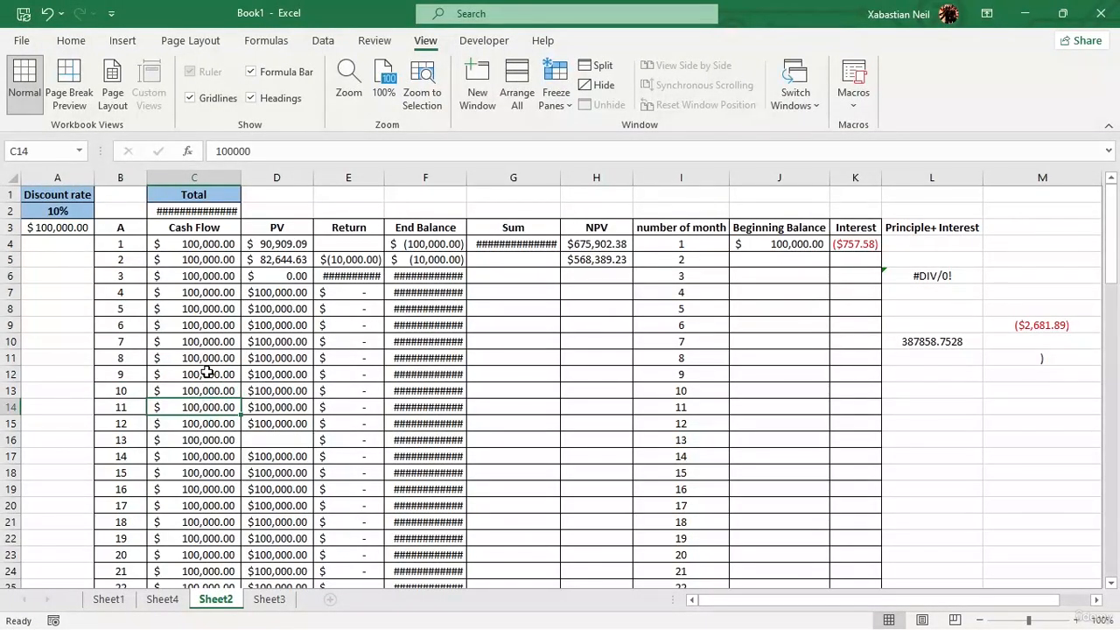
- Add the block A5:C12 to the selected cell C14, and release the selection by moving through C13 to C14
drag(206, 372, 67, 255)
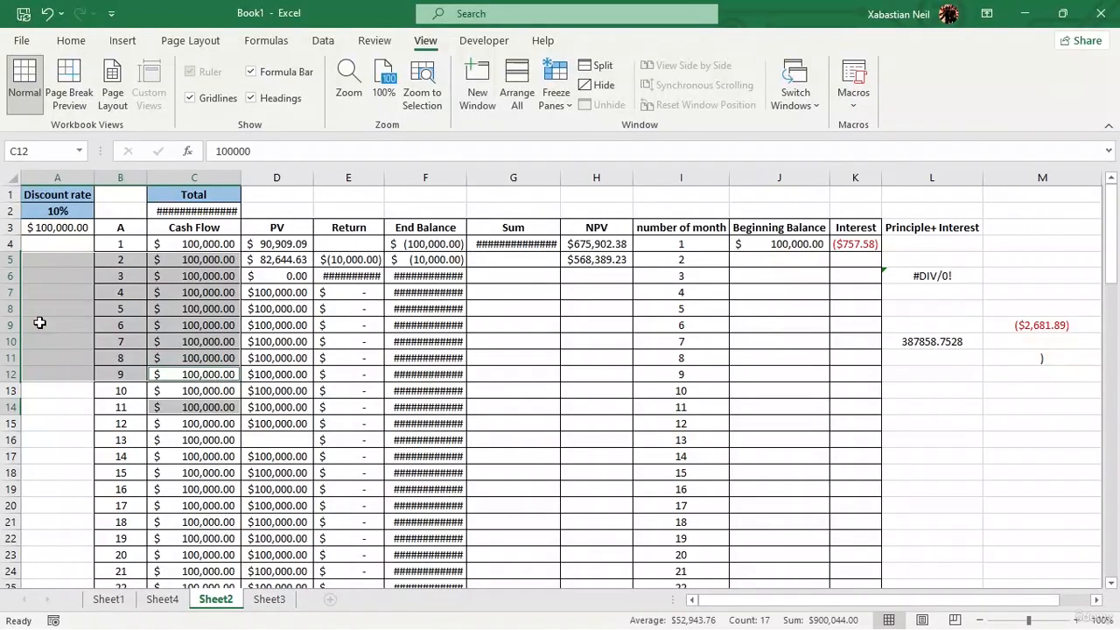
key(Down)
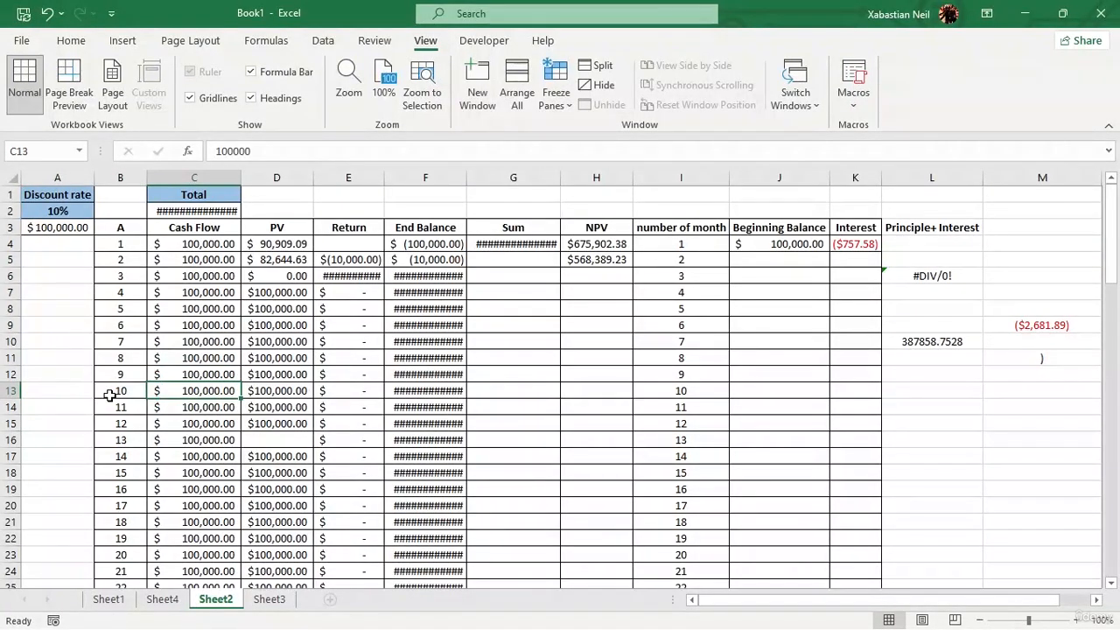
click(200, 396)
key(Down)
click(202, 406)
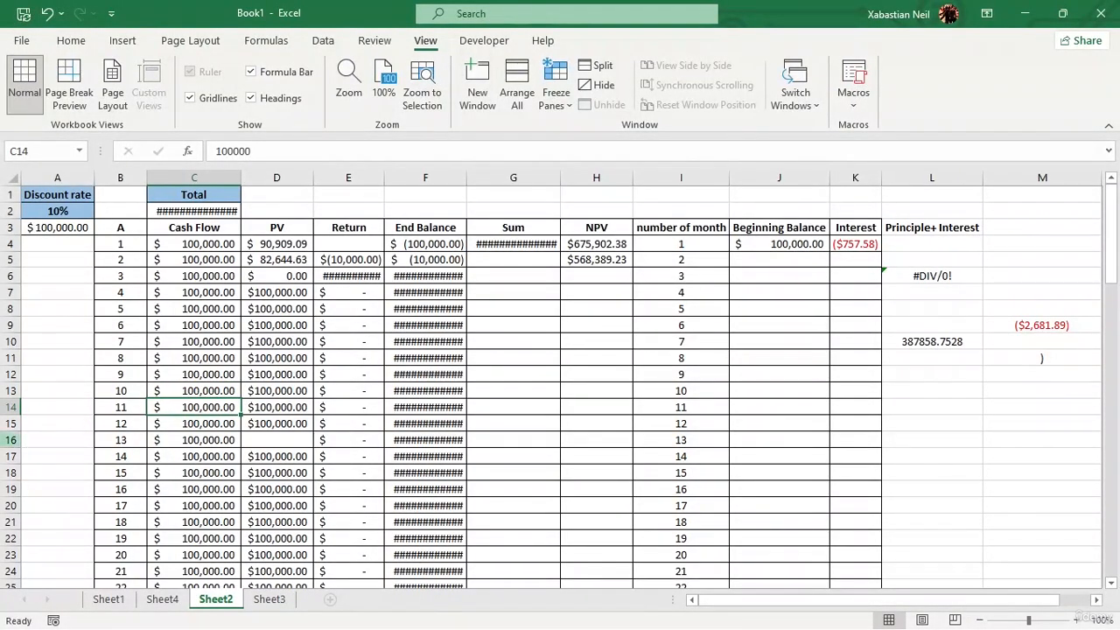
- Select the whole of row 17, and release it by selecting cell A4
click(12, 453)
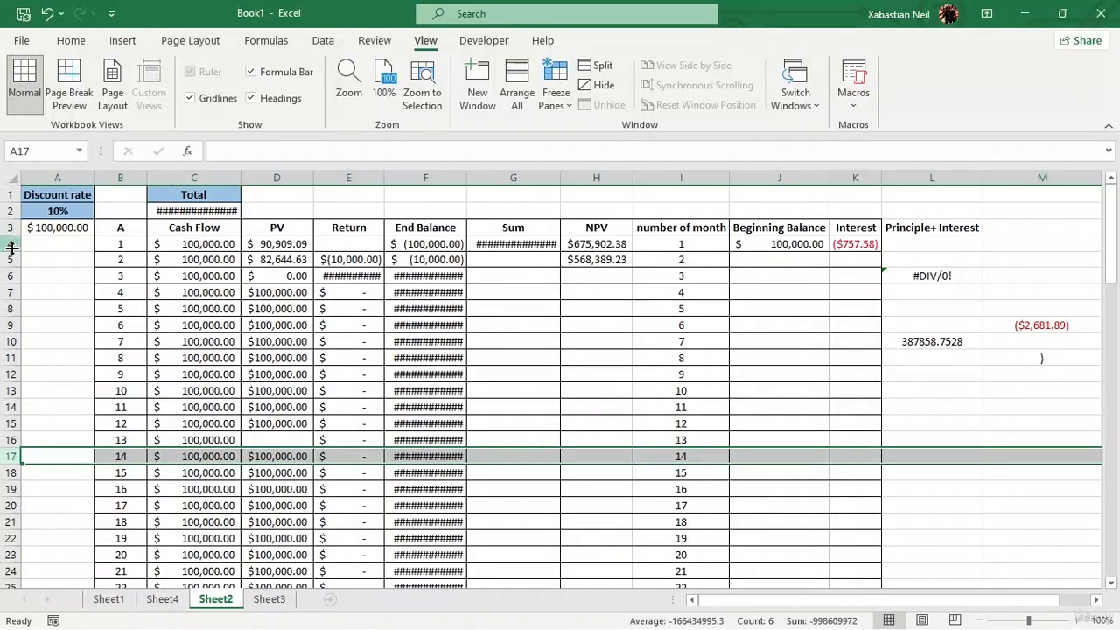
click(45, 245)
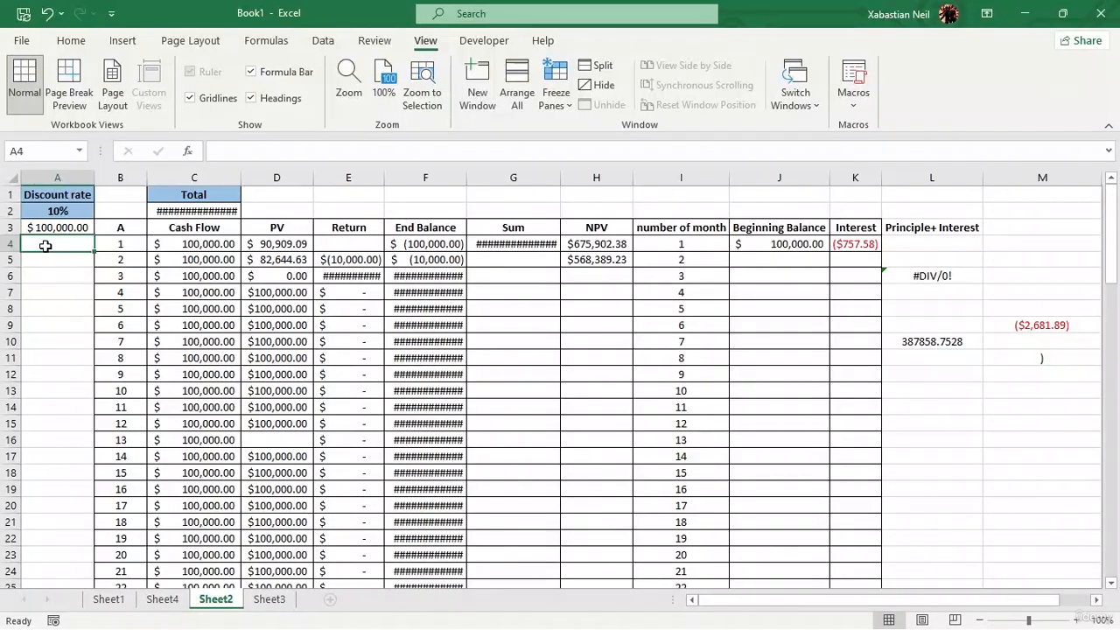
- Jump to the sheet's last used cell, M94, and examine the end of the table and the rows below it
key(ctrl+End)
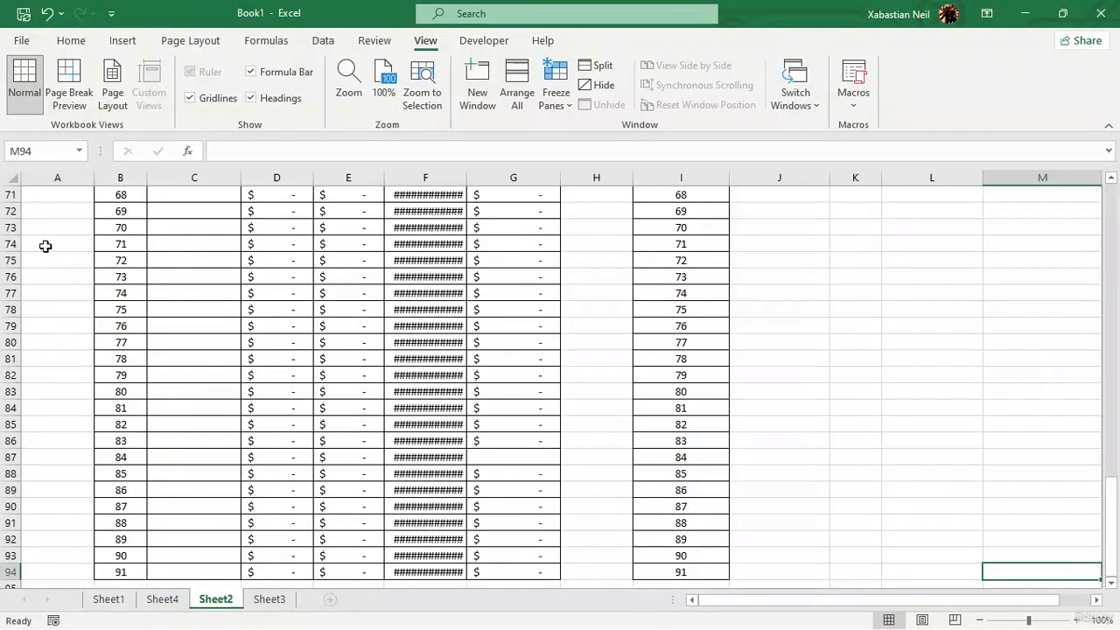
scroll(272, 324, down, 3)
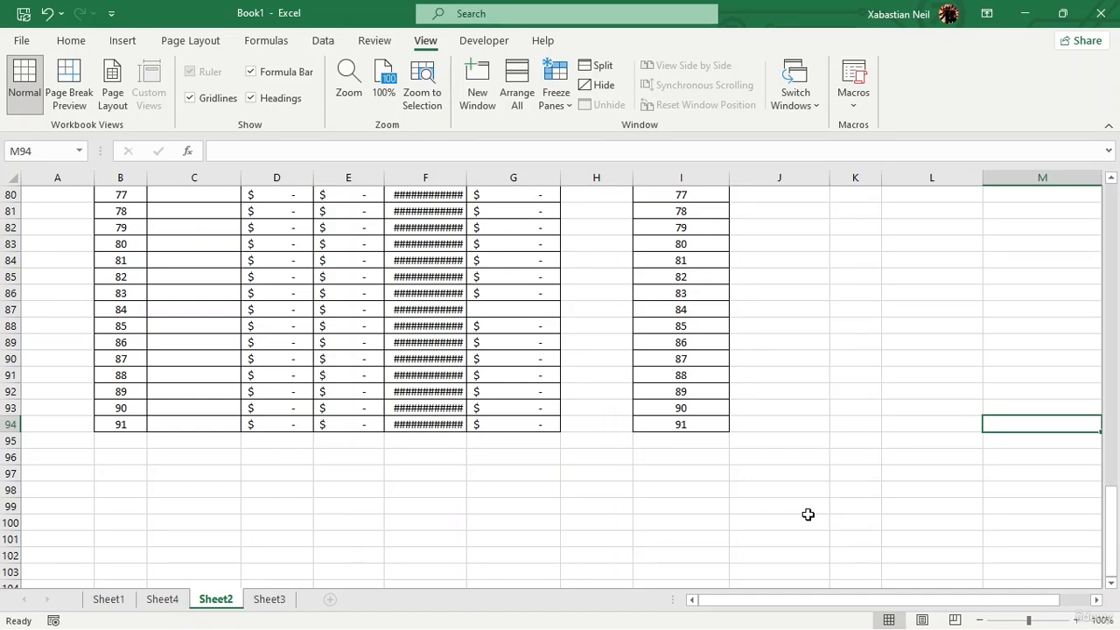
key(End)
key(End)
key(End)
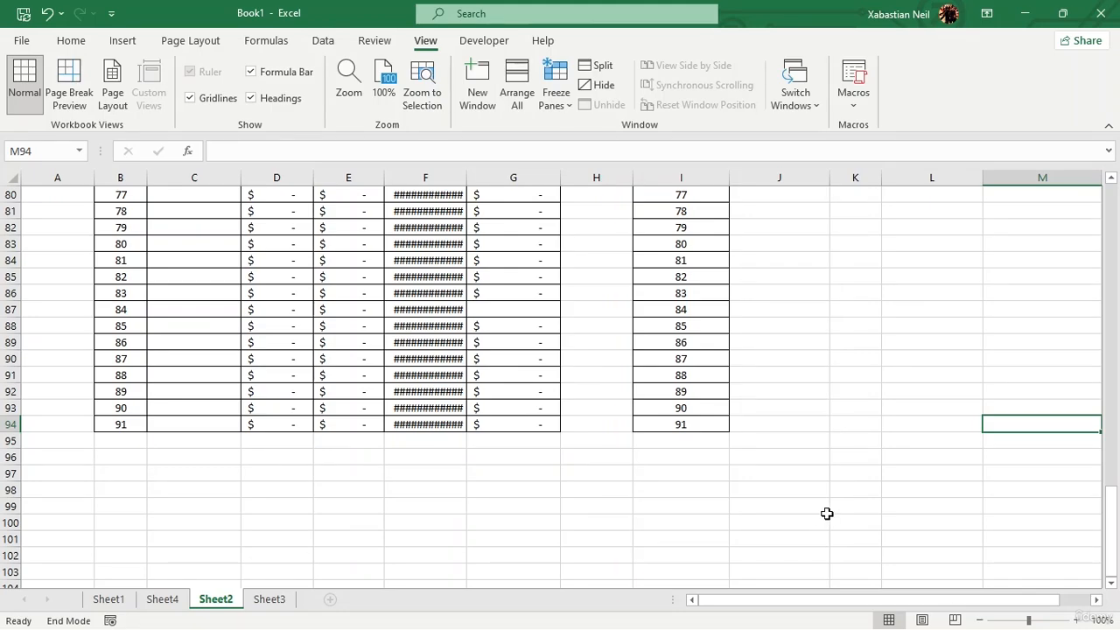
scroll(167, 504, down, 6)
scroll(30, 373, down, 5)
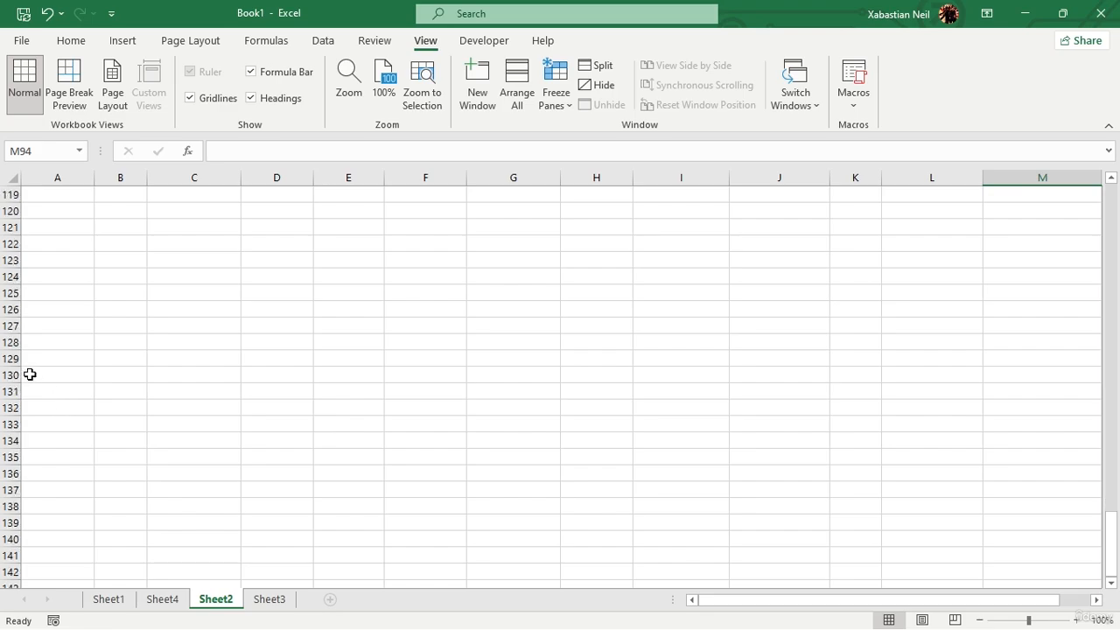
scroll(93, 357, up, 17)
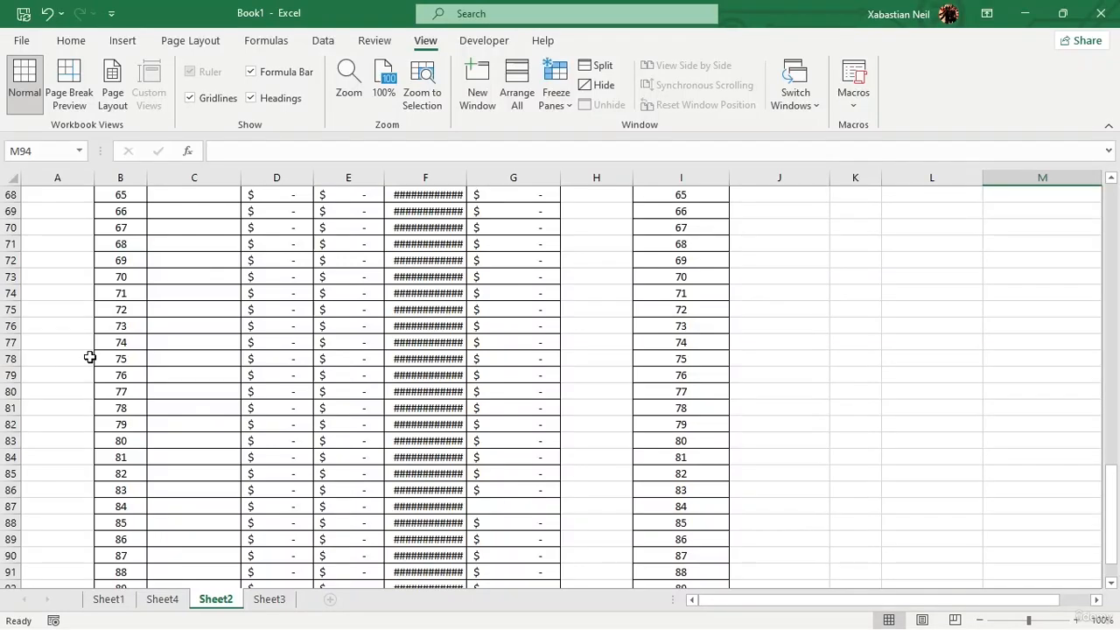
scroll(90, 357, down, 5)
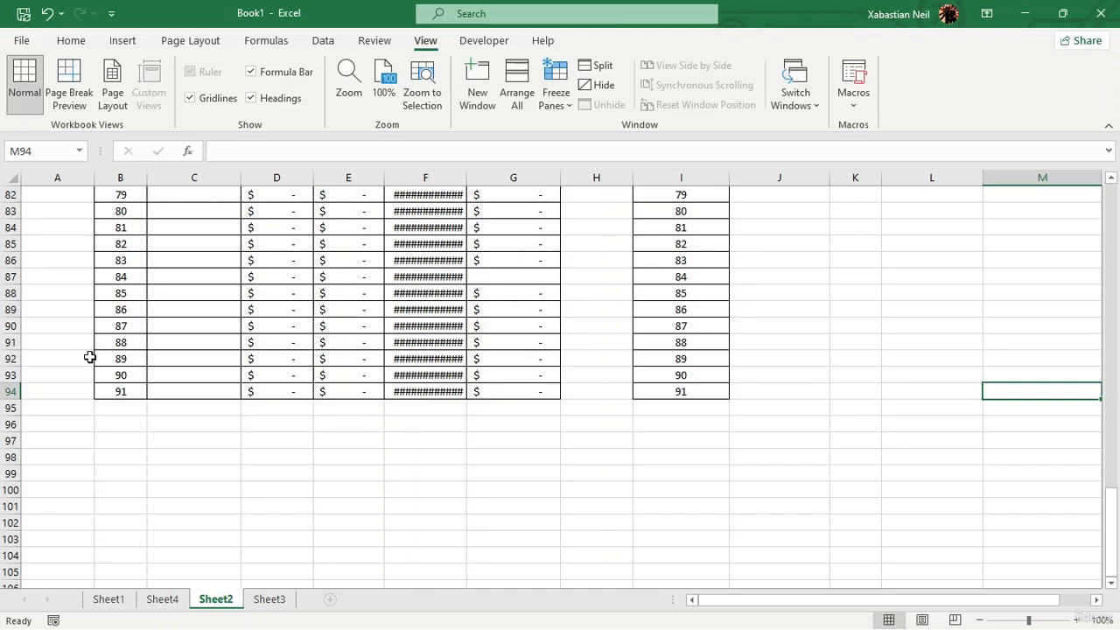
- Move up screen by screen from M94 to M22, and shift across the columns to cell N22
key(Page_Up)
key(Page_Up)
key(Page_Up)
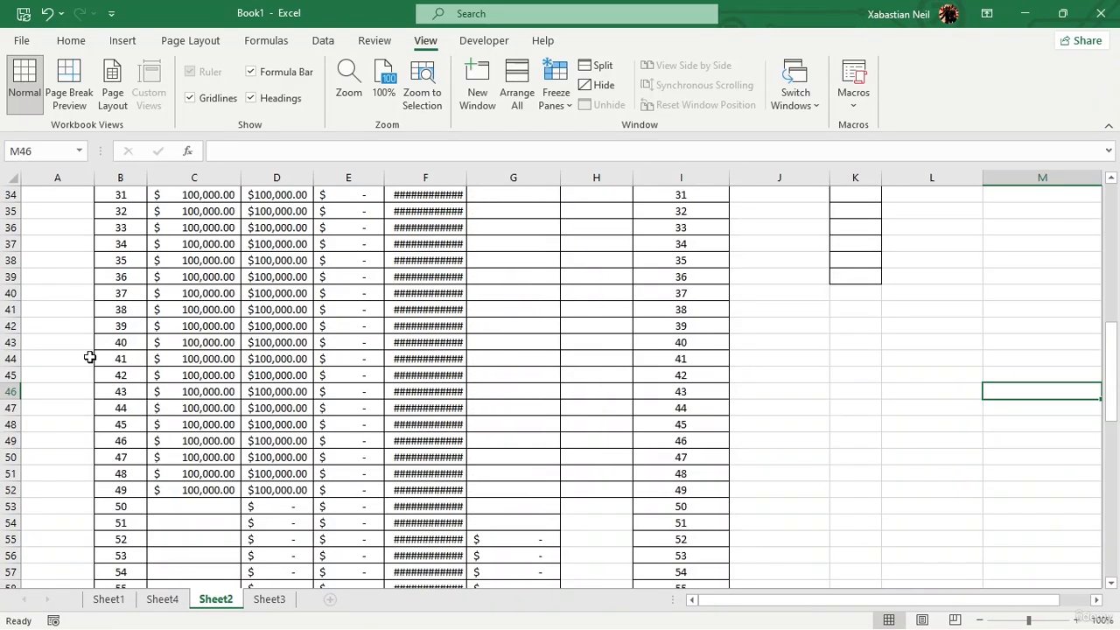
scroll(90, 357, up, 3)
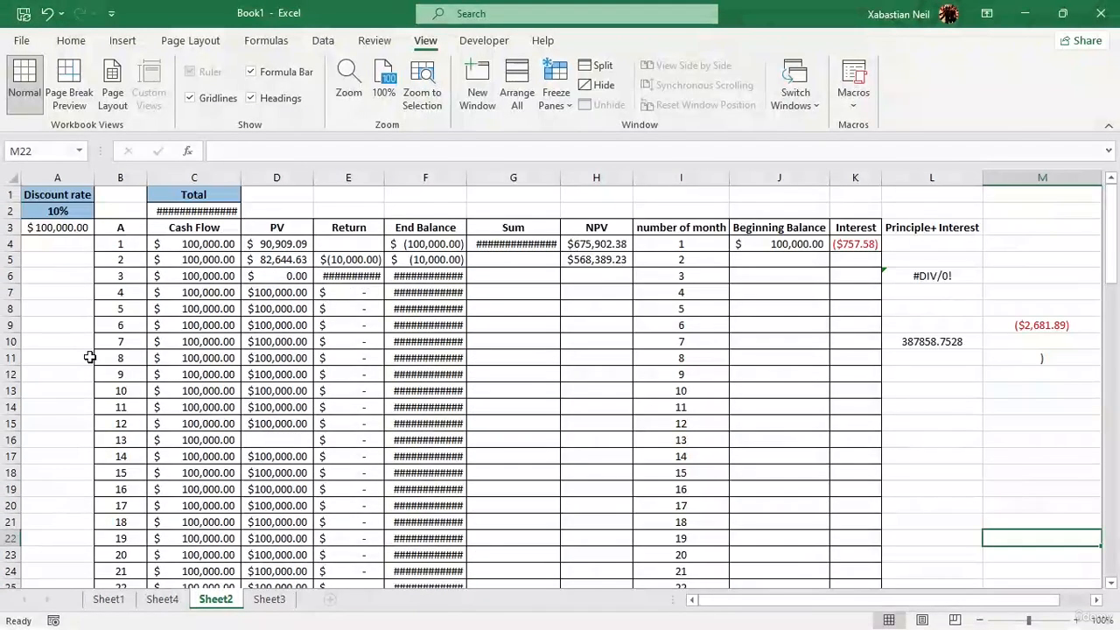
key(Right)
key(Right)
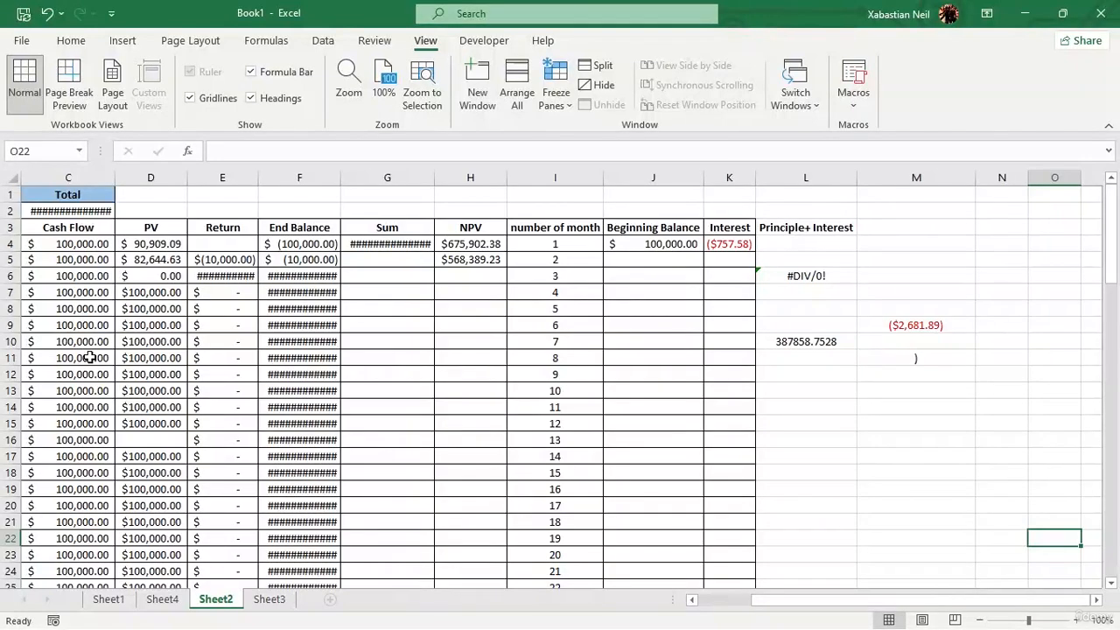
key(Right)
key(Left)
key(Left)
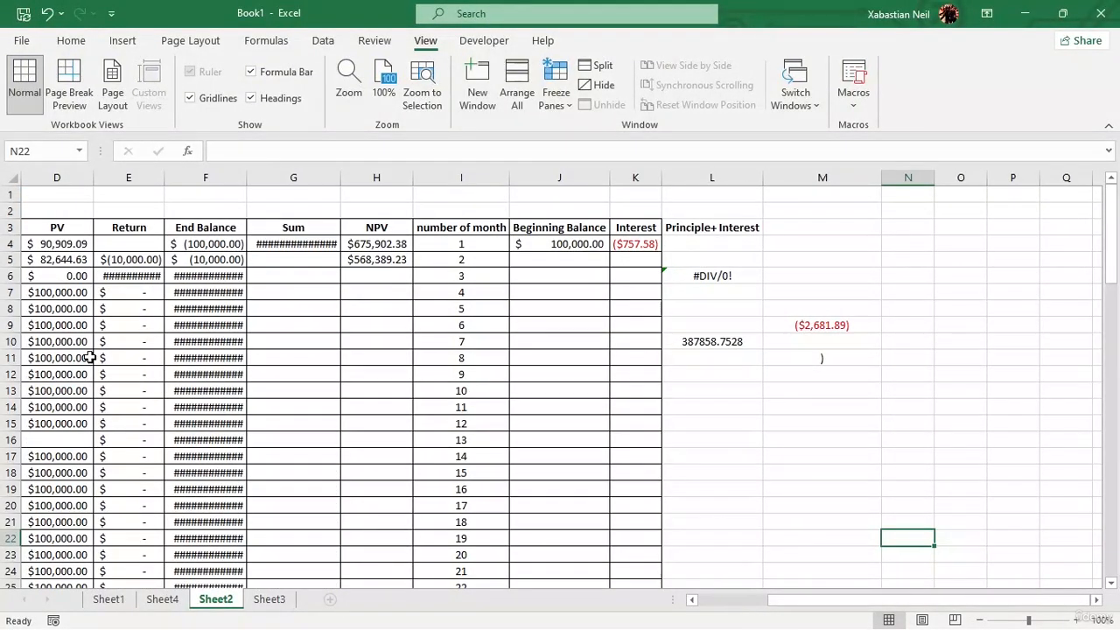
- Move down column N screen by screen from N22 to N142, and return the same way to N22
key(Page_Down)
key(Page_Down)
key(Page_Down)
key(Page_Down)
key(Page_Down)
key(Page_Down)
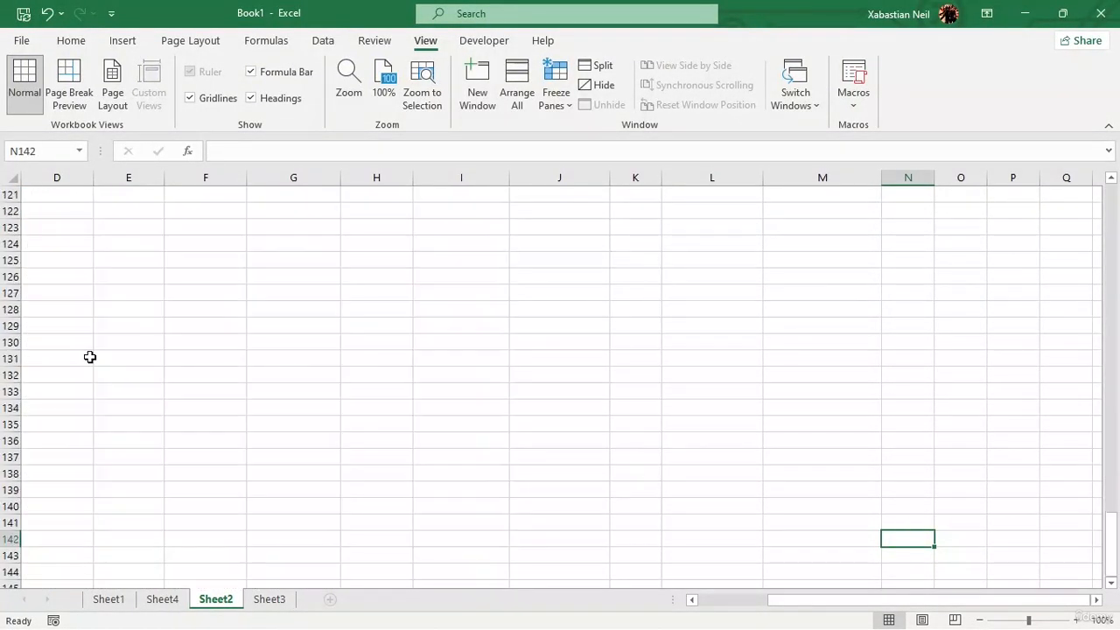
key(Page_Up)
key(Page_Up)
key(Page_Up)
key(Page_Up)
key(Page_Up)
key(Page_Up)
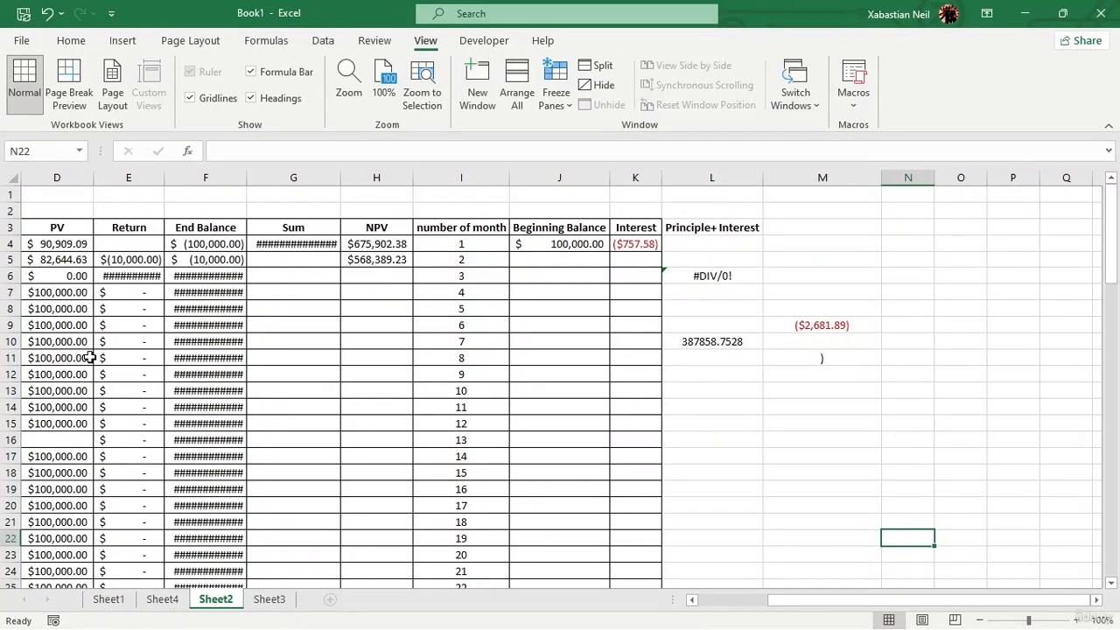
- Enter M in cell N22 of Sheet2, and select cell B22 in Sheet1
text(M)
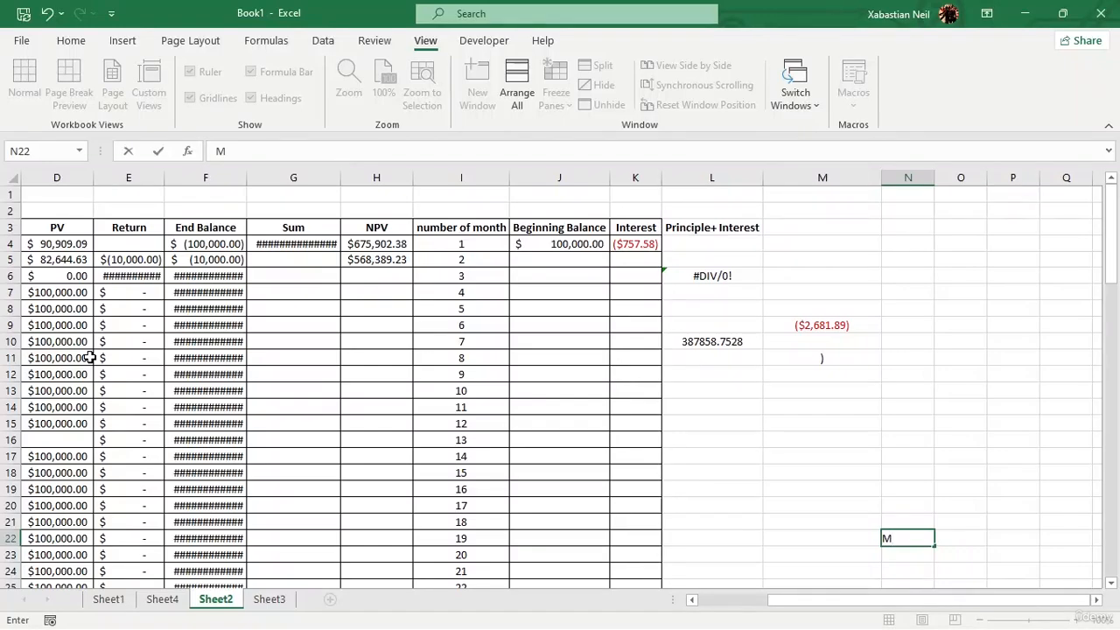
click(107, 600)
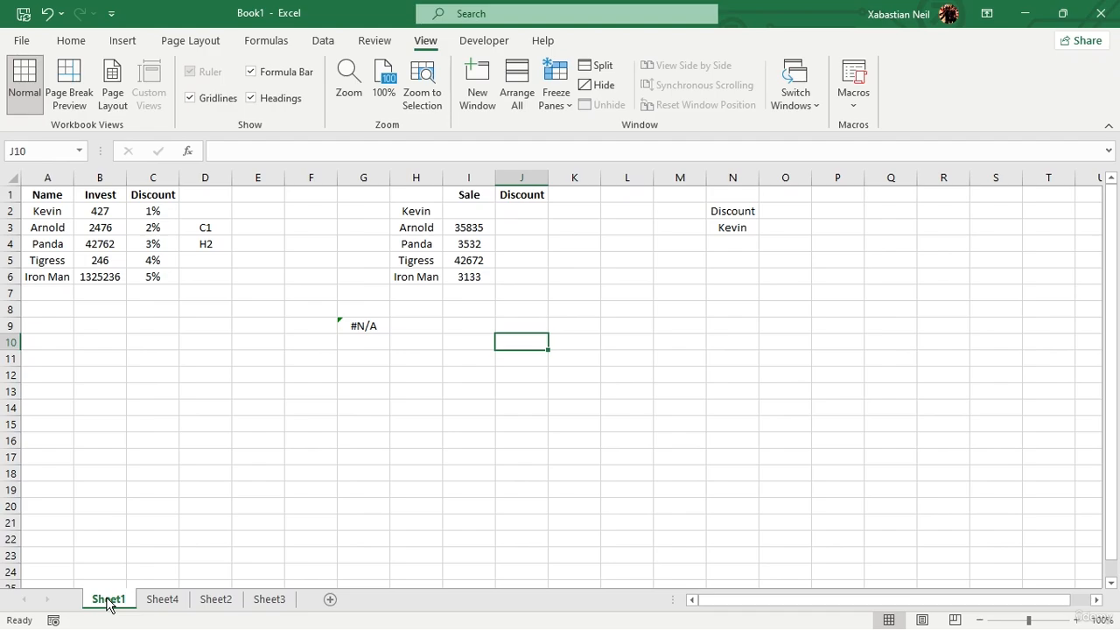
key(shift+F10)
click(80, 538)
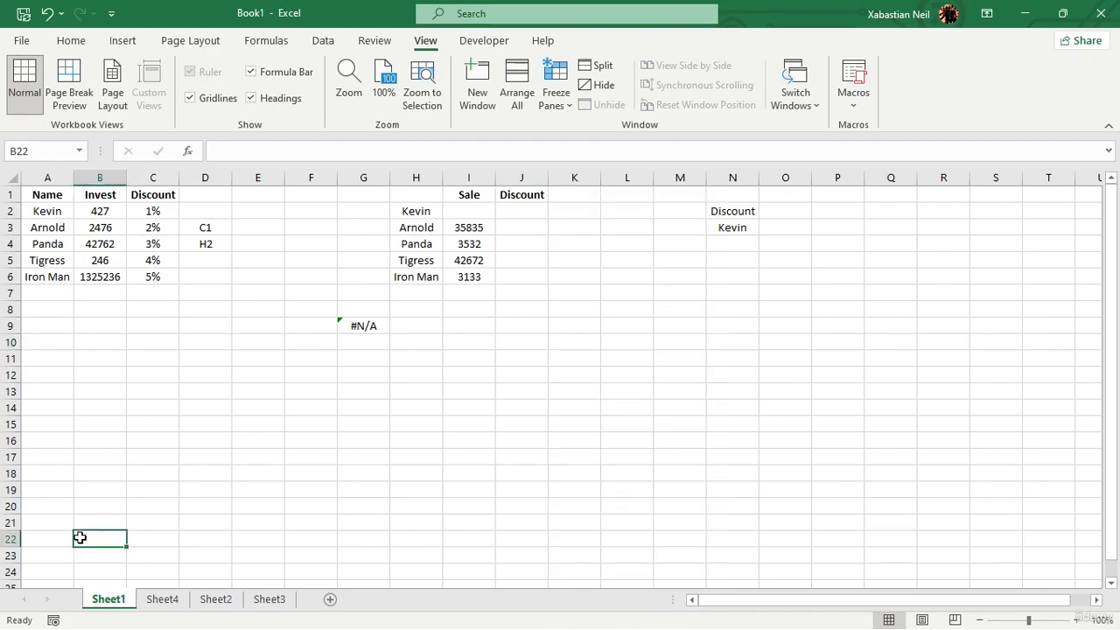
- Switch back and forth between Sheet1 and Sheet4, and step through the sheets to Sheet3 and back to Sheet1
click(159, 599)
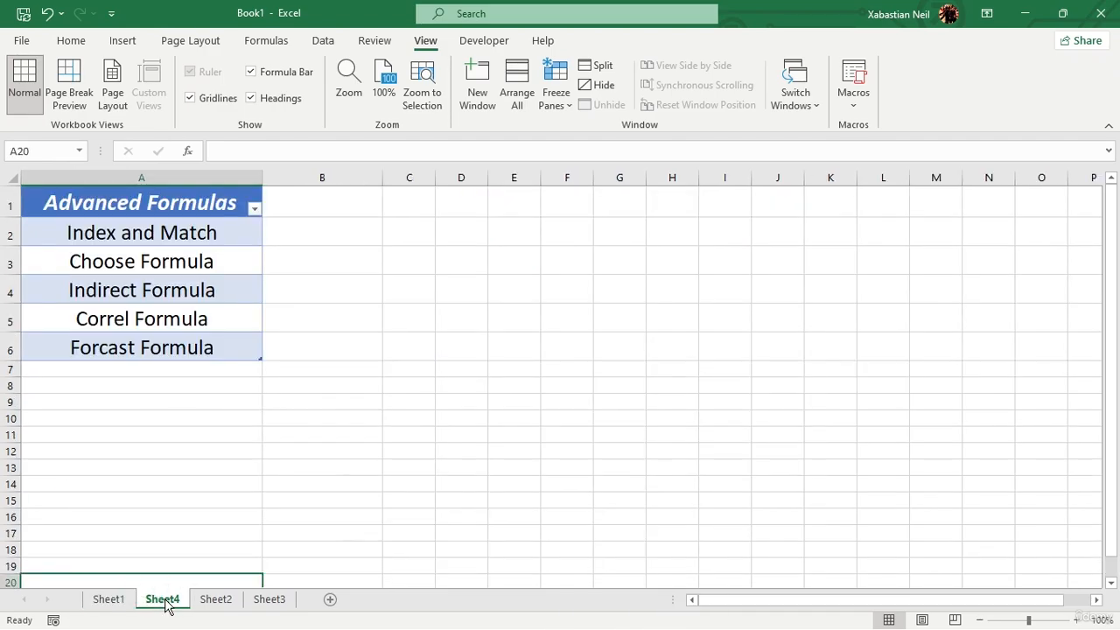
key(ctrl+Page_Up)
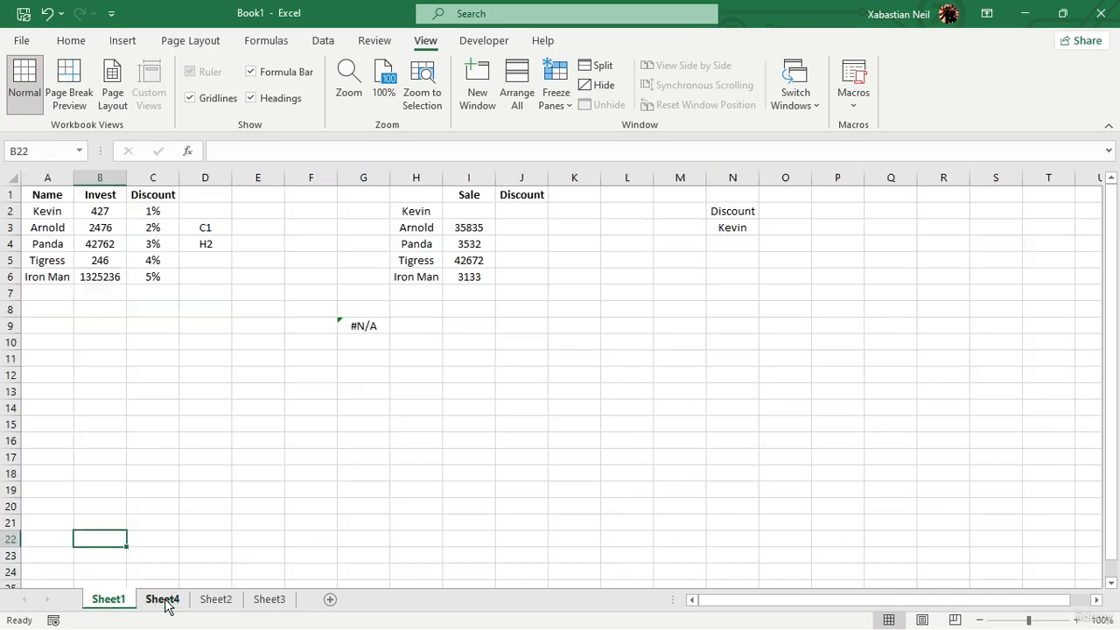
key(ctrl+Page_Down)
key(ctrl+Page_Up)
key(ctrl+Page_Down)
key(ctrl+Page_Down)
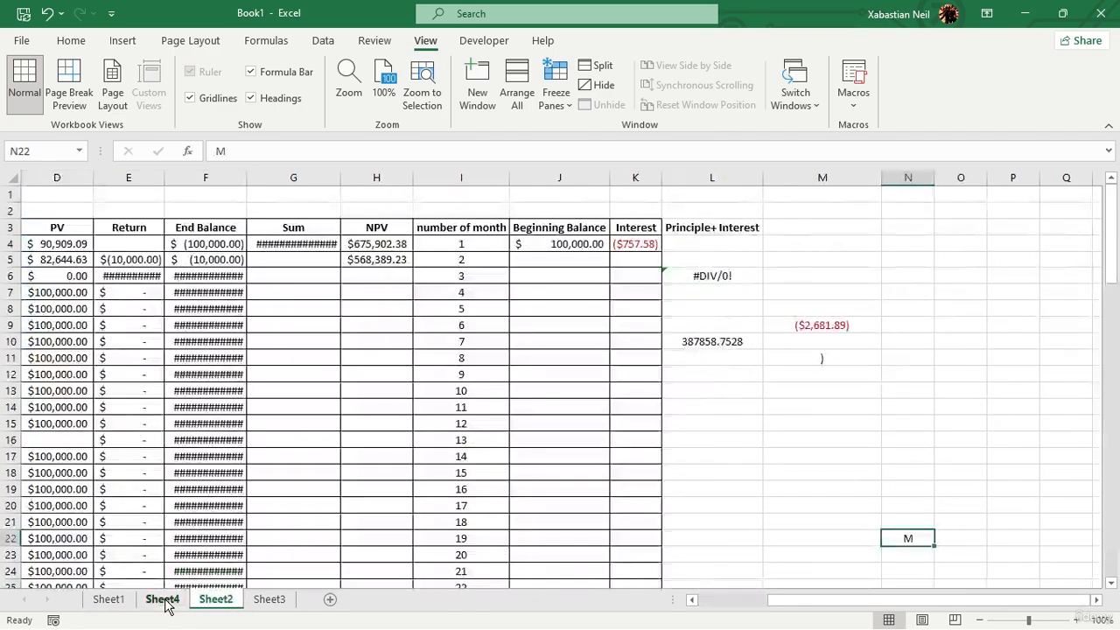
key(ctrl+Page_Down)
key(ctrl+Page_Up)
key(ctrl+Page_Up)
key(ctrl+Page_Up)
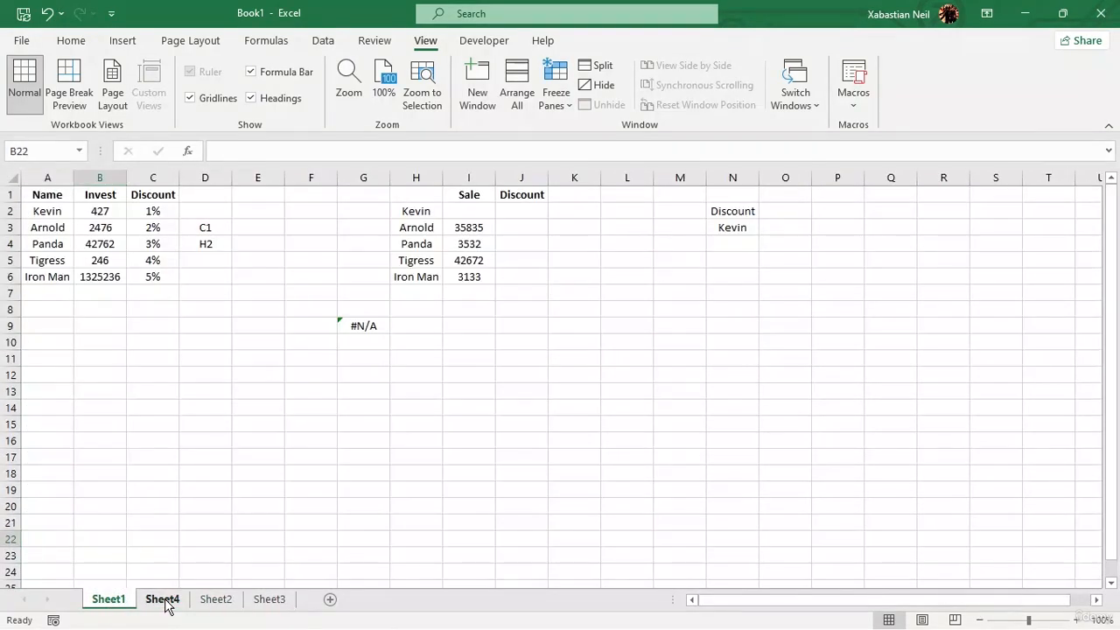
- Step through all sheets from Sheet1 to Sheet3 and back again, and switch between Sheet4 and Sheet2
key(ctrl+Page_Down)
key(ctrl+Page_Down)
key(ctrl+Page_Down)
key(ctrl+Page_Up)
key(ctrl+Page_Up)
key(ctrl+Page_Up)
key(ctrl+Page_Down)
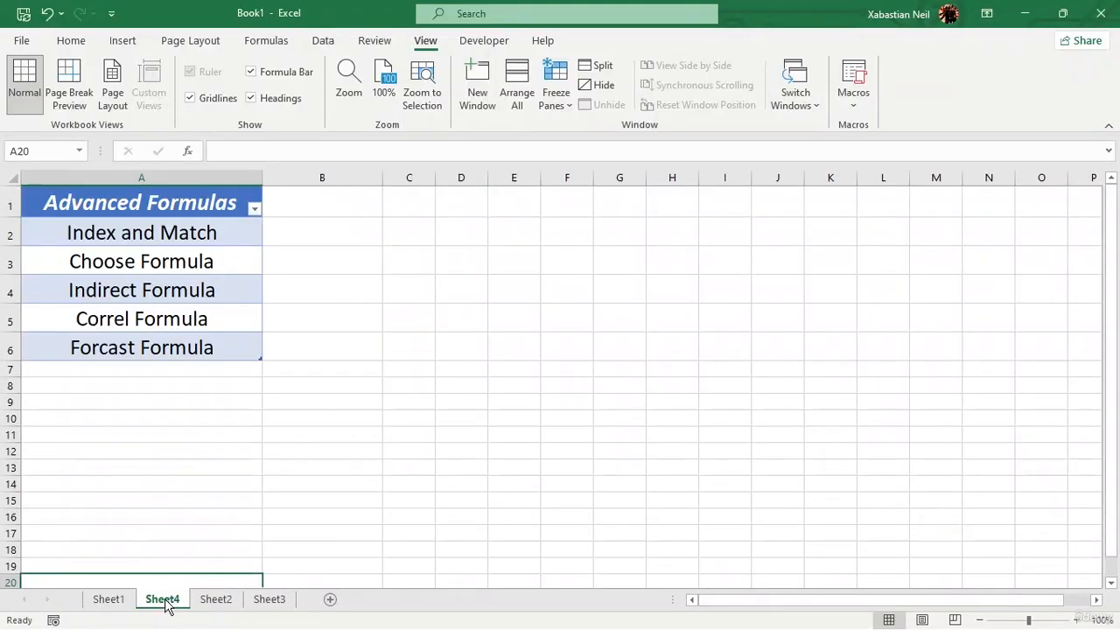
key(ctrl+Page_Down)
key(ctrl+Page_Up)
- Reorder the worksheets so that they run Sheet1, Sheet2, Sheet3, Sheet4
click(109, 600)
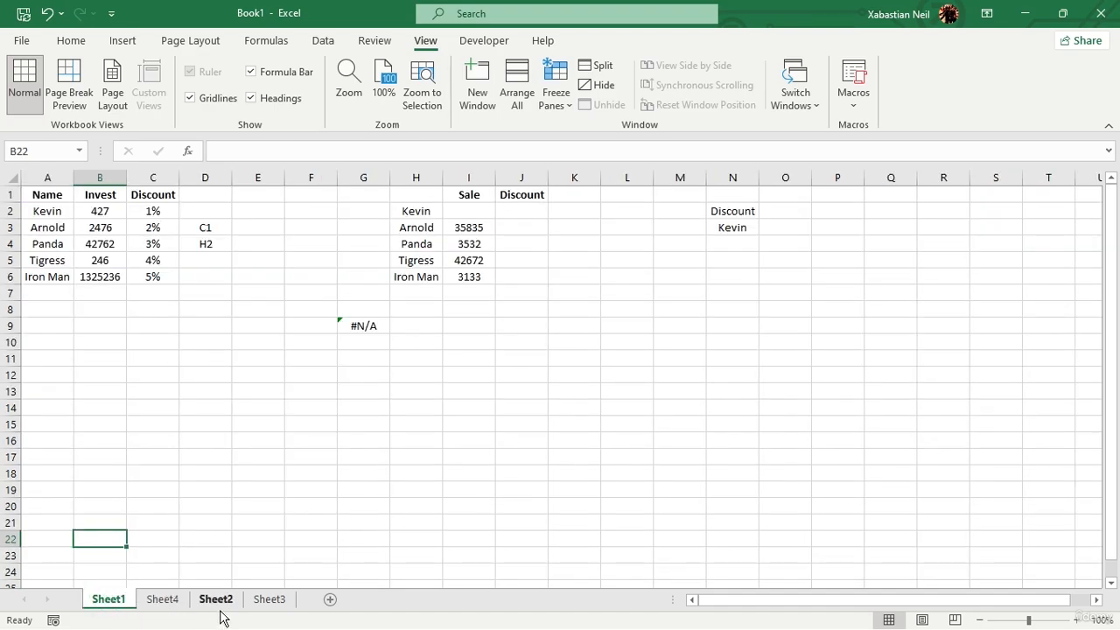
drag(219, 611, 149, 610)
drag(267, 601, 201, 607)
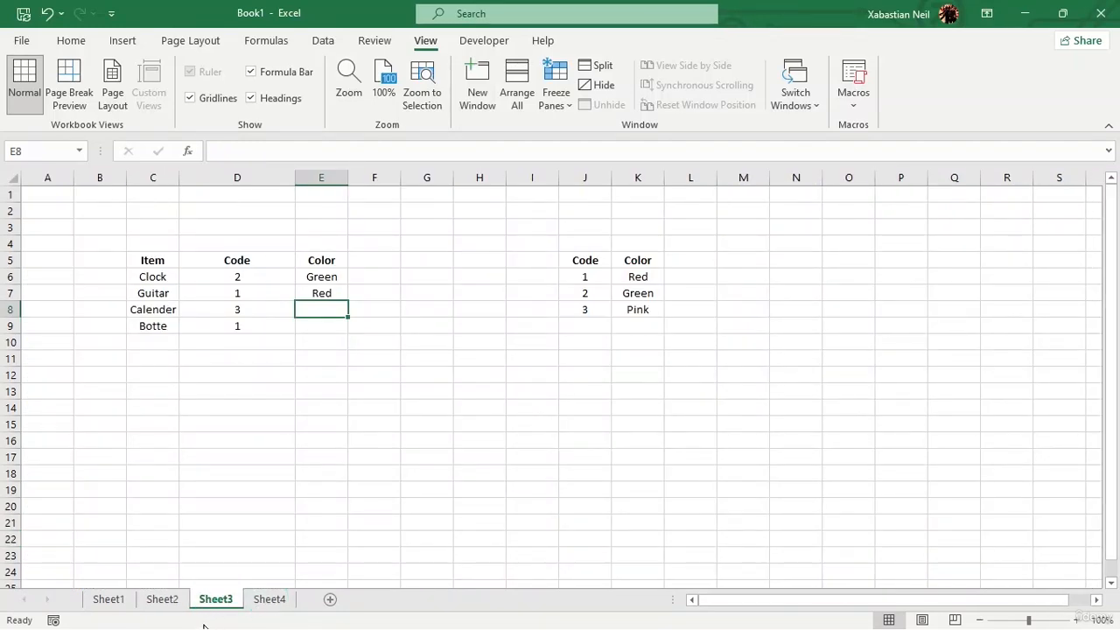
- Group Sheet1, Sheet2 and Sheet3 as a multiple sheet selection, and ungroup them from Sheet3
click(96, 585)
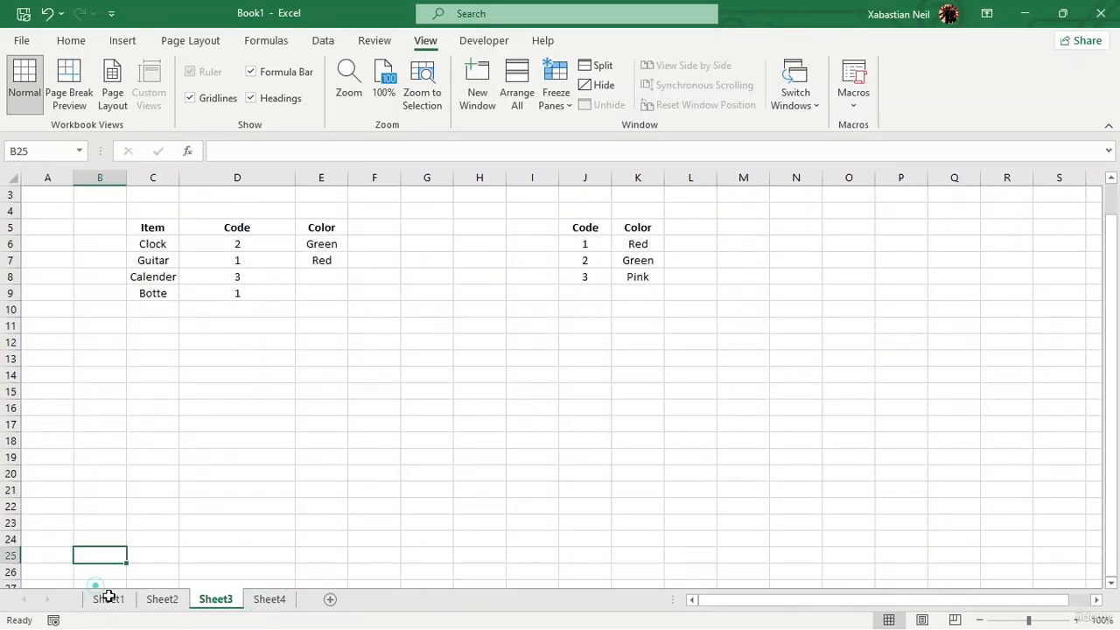
click(108, 598)
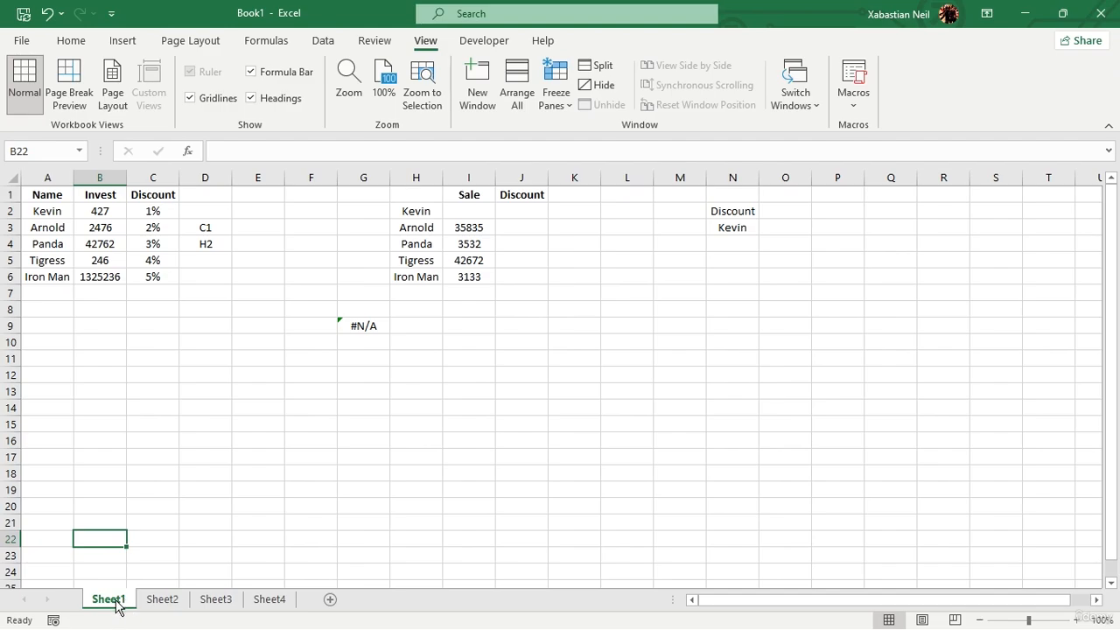
mouse_move(115, 600)
mouse_down()
mouse_move(168, 601)
mouse_move(154, 600)
mouse_up()
ctrl+click(157, 602)
ctrl+click(215, 600)
right_click(215, 601)
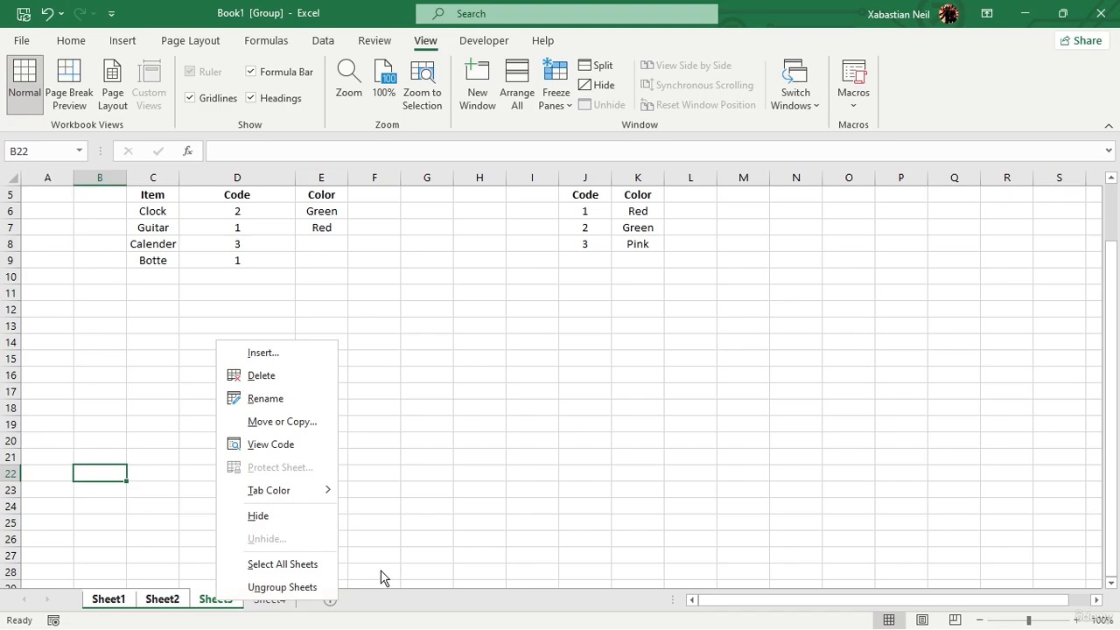
click(283, 588)
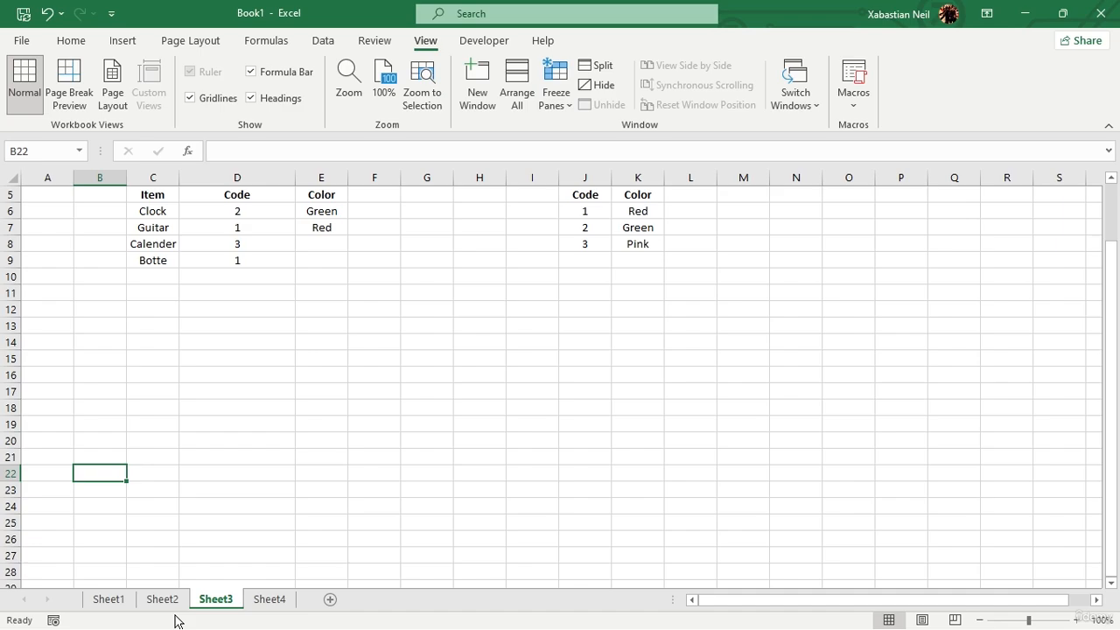
- Select cell D19 in Sheet3, and look through the developer, insert, data, review, view and home commands
click(221, 425)
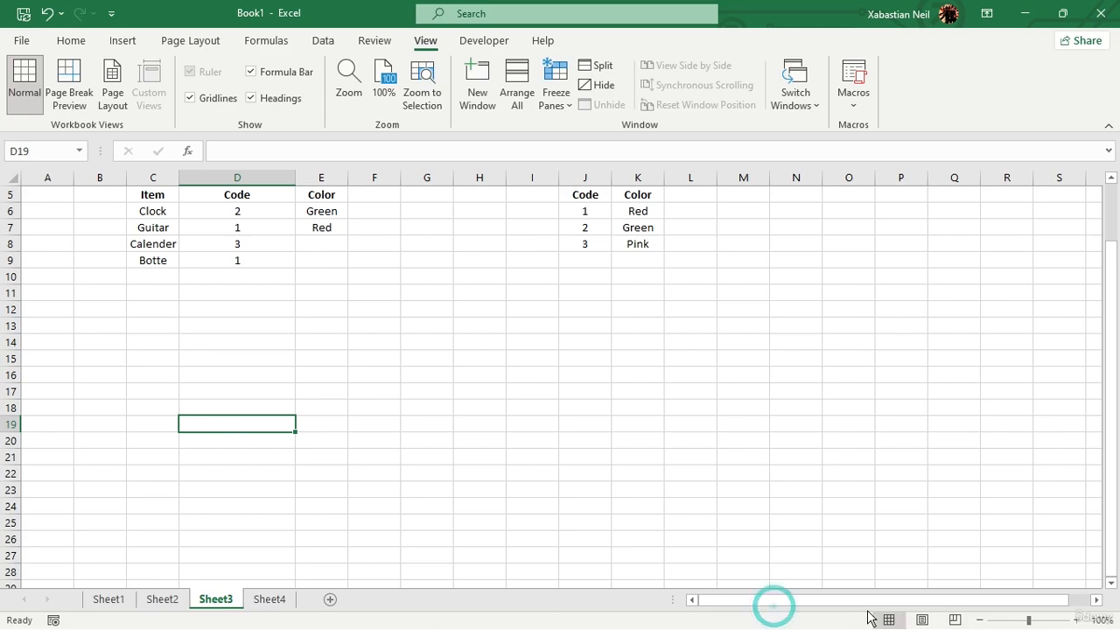
drag(880, 605, 949, 616)
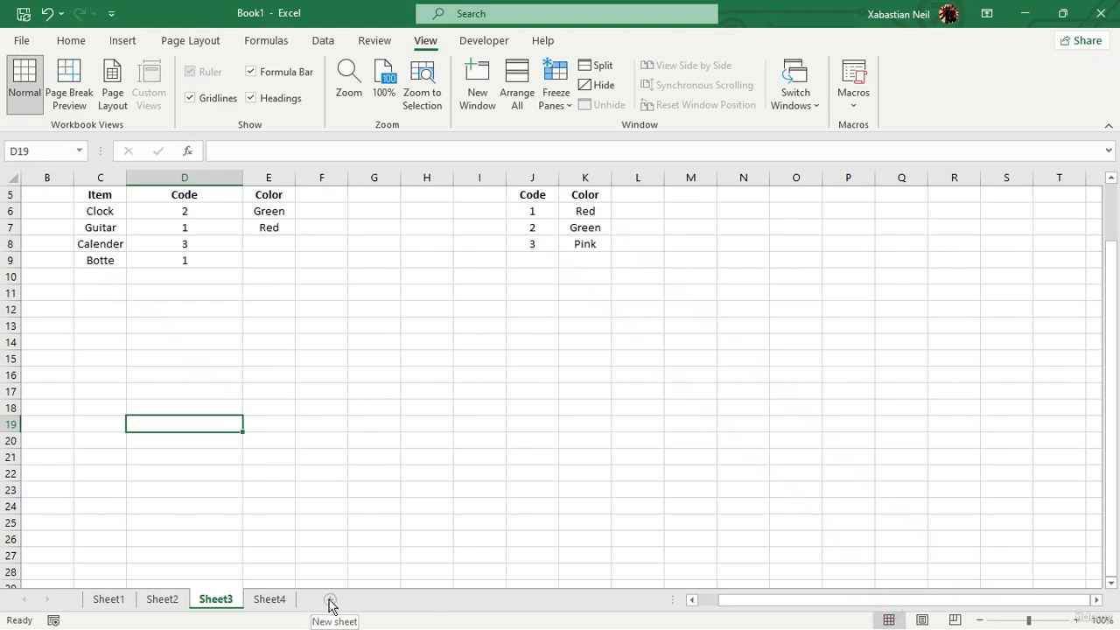
click(491, 41)
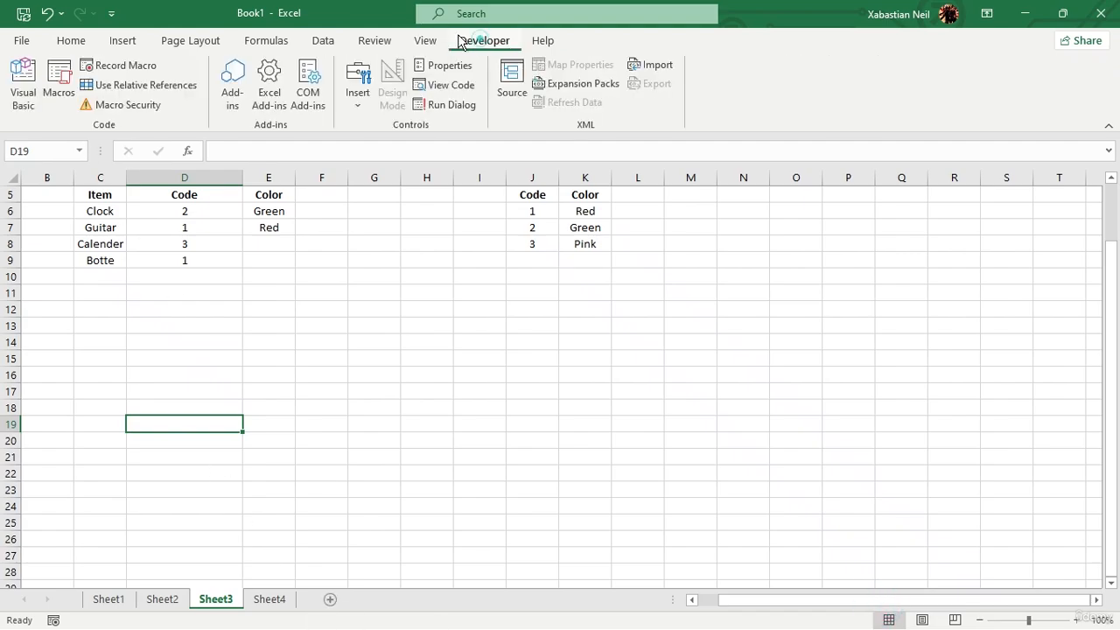
click(130, 40)
click(320, 42)
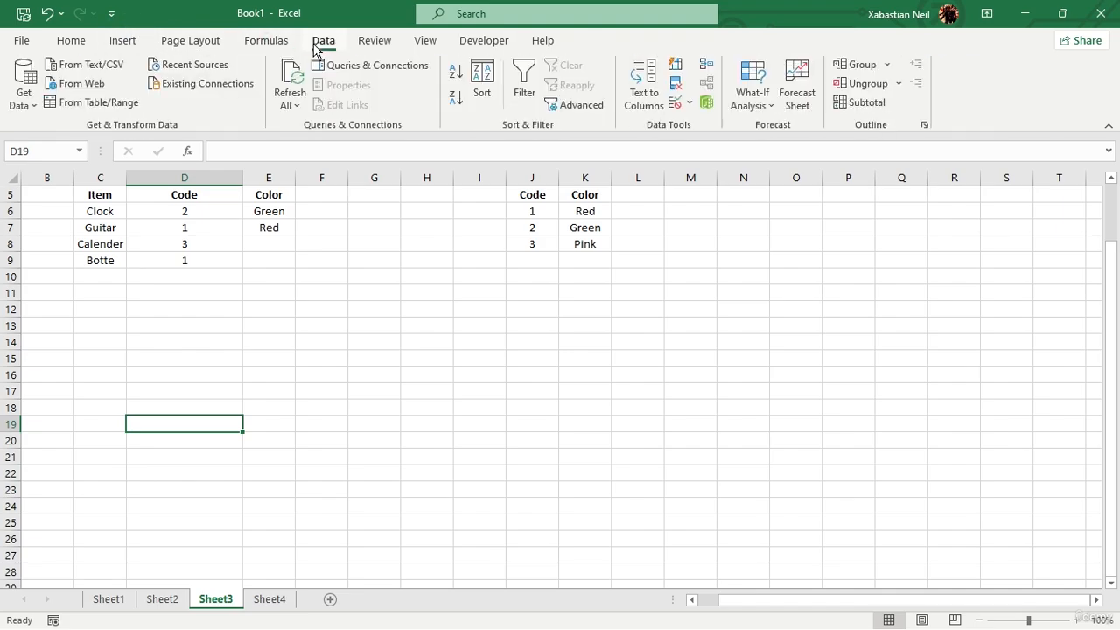
click(375, 42)
click(424, 42)
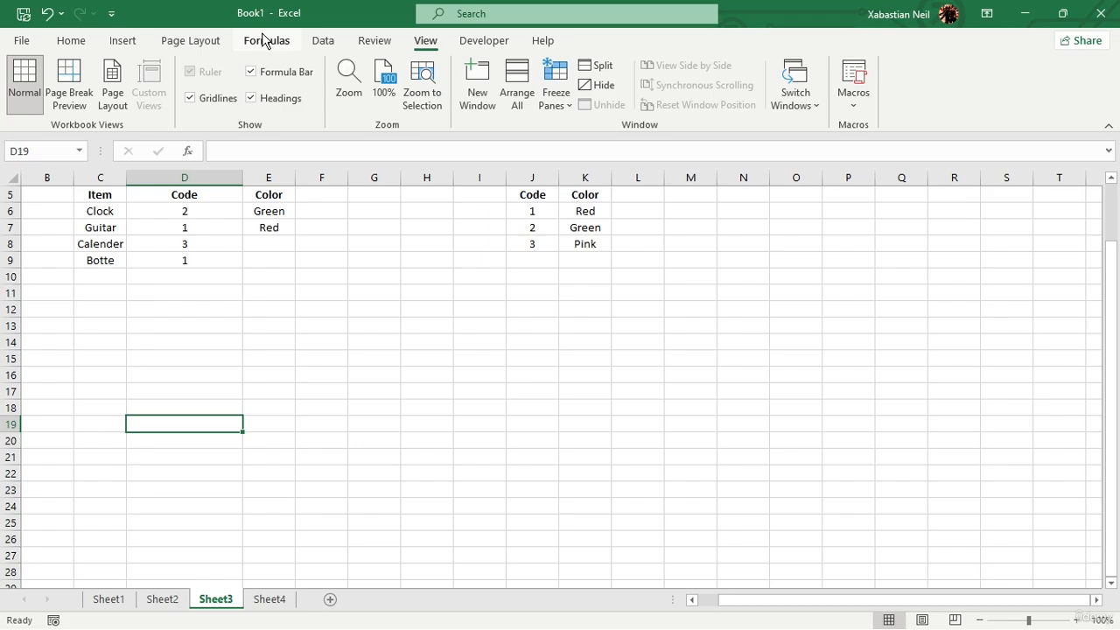
scroll(326, 40, up, 6)
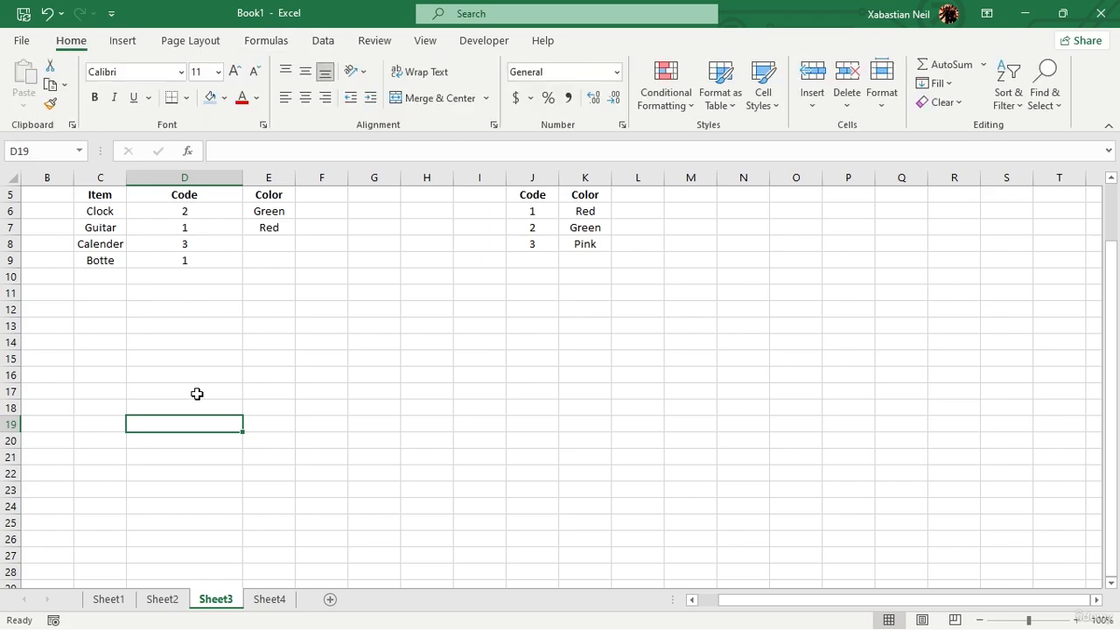
scroll(199, 376, down, 6)
scroll(204, 336, up, 6)
scroll(204, 334, up, 2)
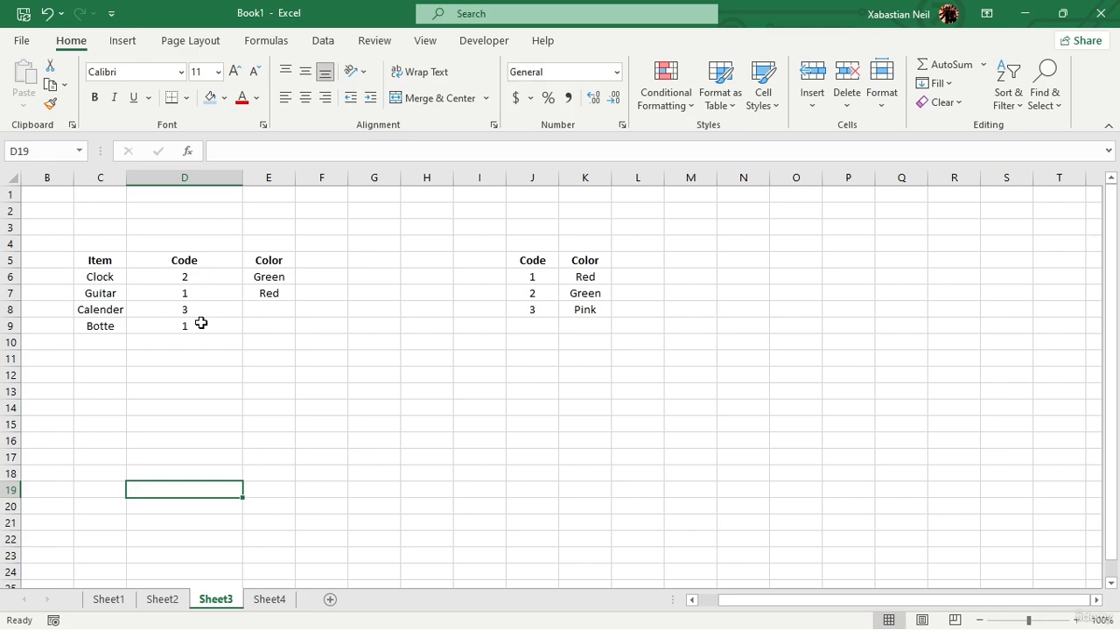
- Cycle the keyboard focus through the window areas to the ribbon so that its key tips show
key(F6)
key(F6)
key(F6)
key(F6)
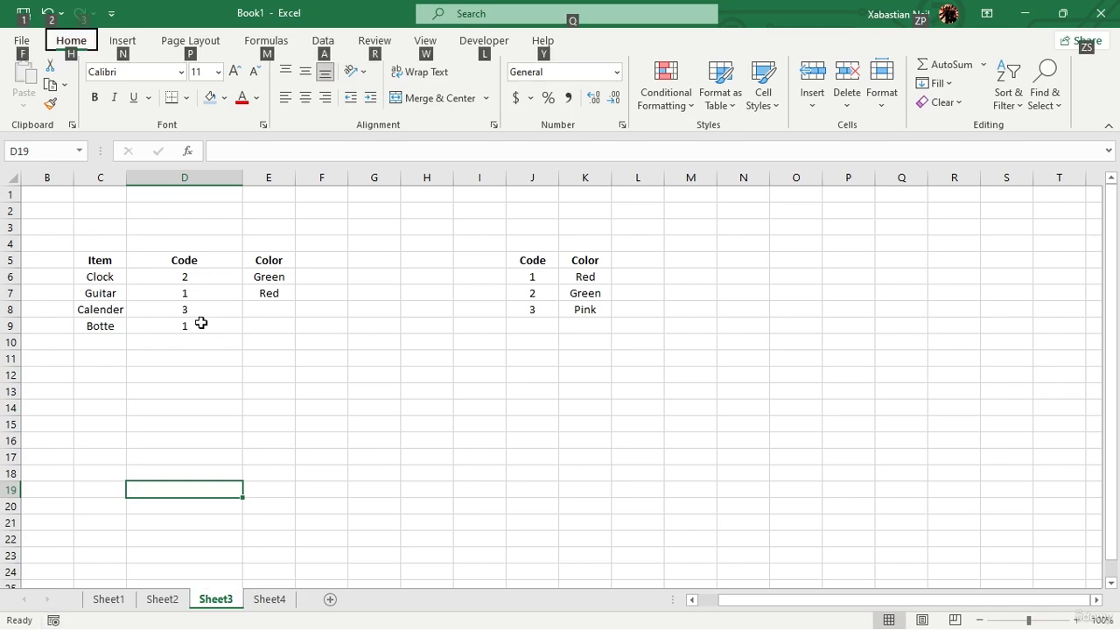
key(F6)
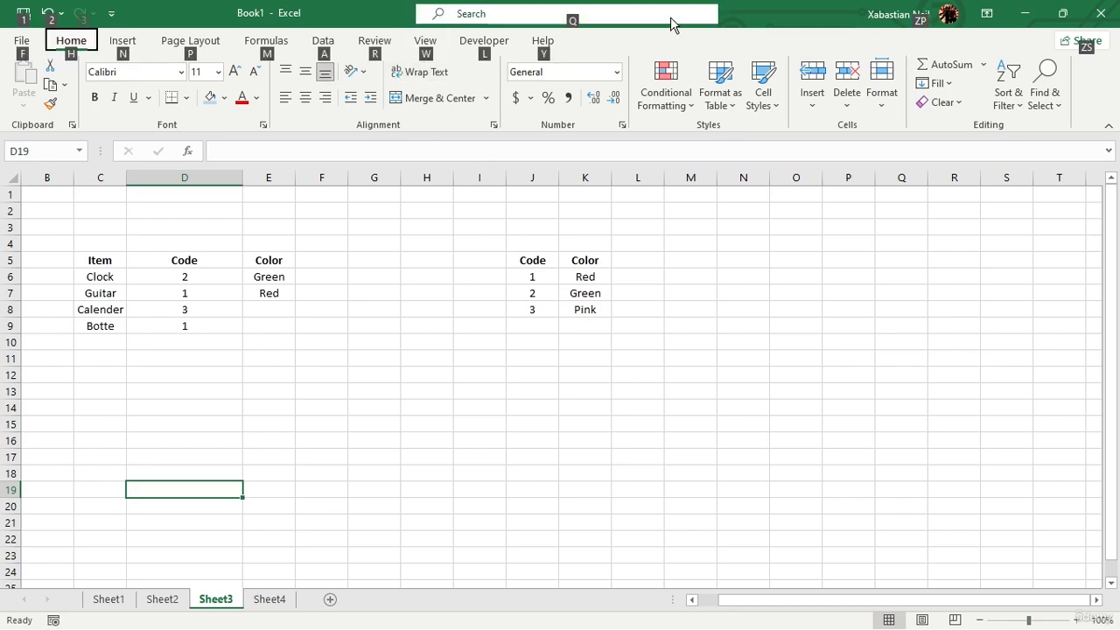
- Dismiss the ribbon key tips and move the active cell along row 19 from D19 to O19
key(Escape)
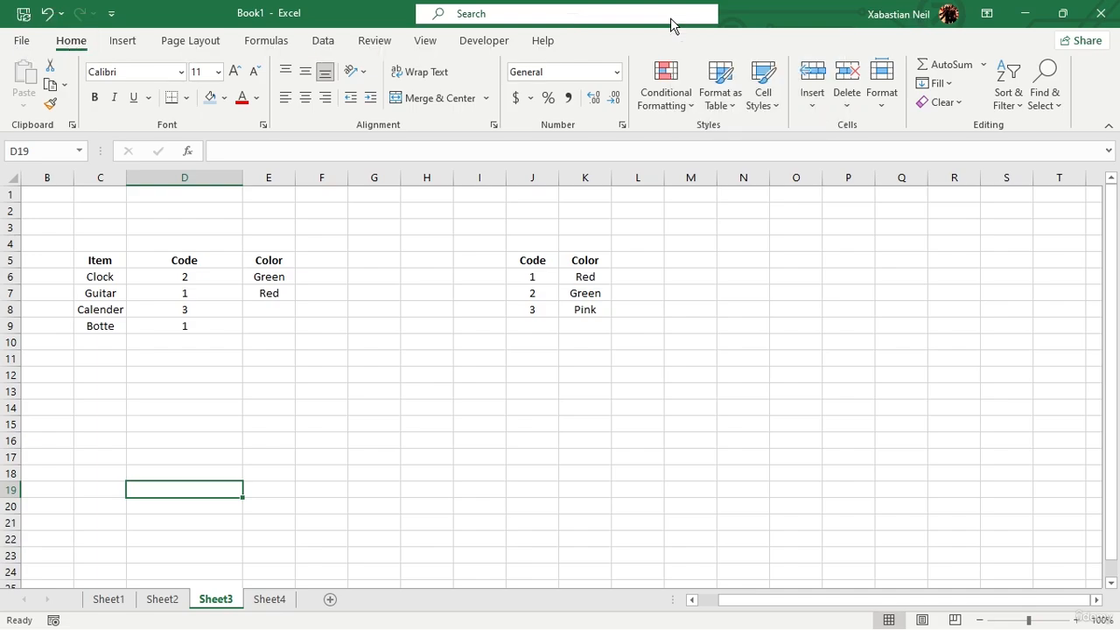
key(Right)
key(Right)
key(Right)
key(Right)
key(Right)
key(Right)
key(Right)
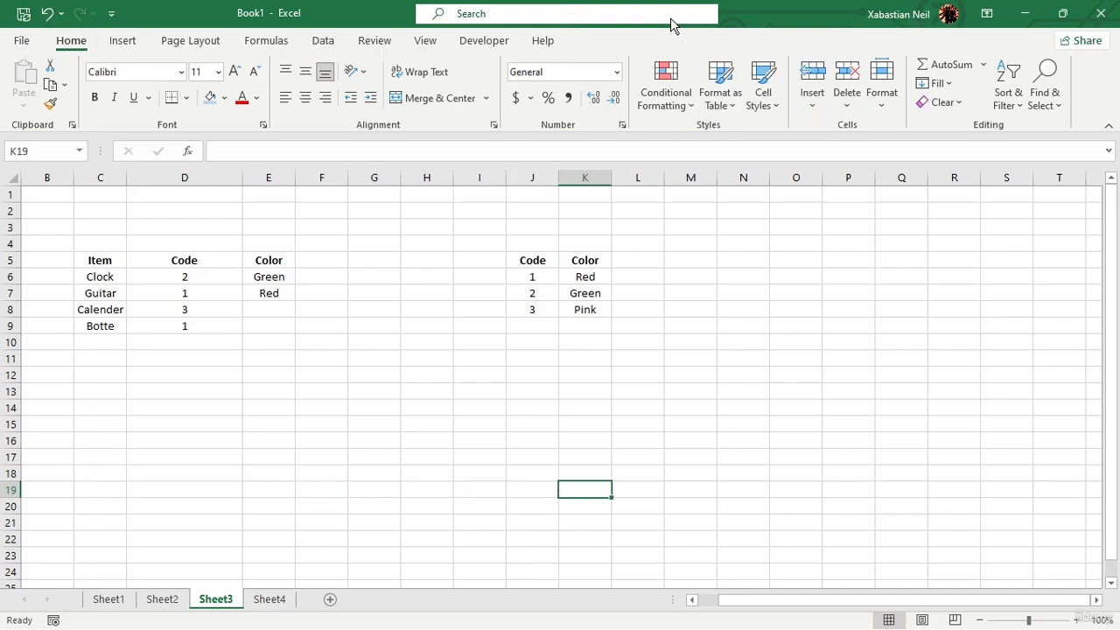
key(Right)
key(Right)
key(Right)
key(Right)
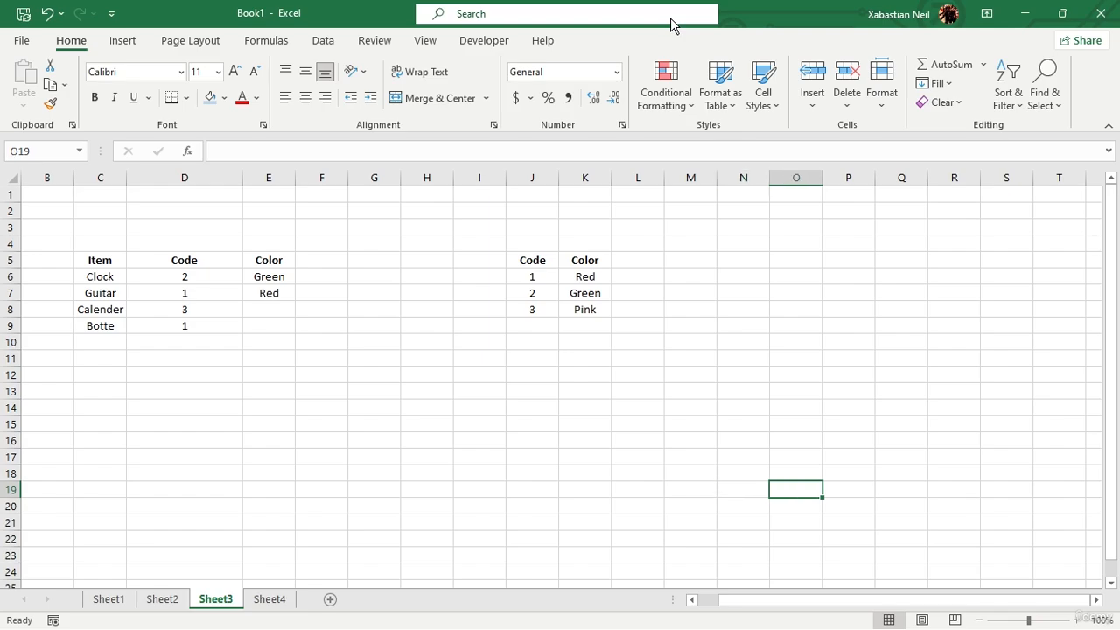
- Move the active cell back along row 19 from O19 to H19
key(Left)
key(Left)
key(Left)
key(Left)
key(Left)
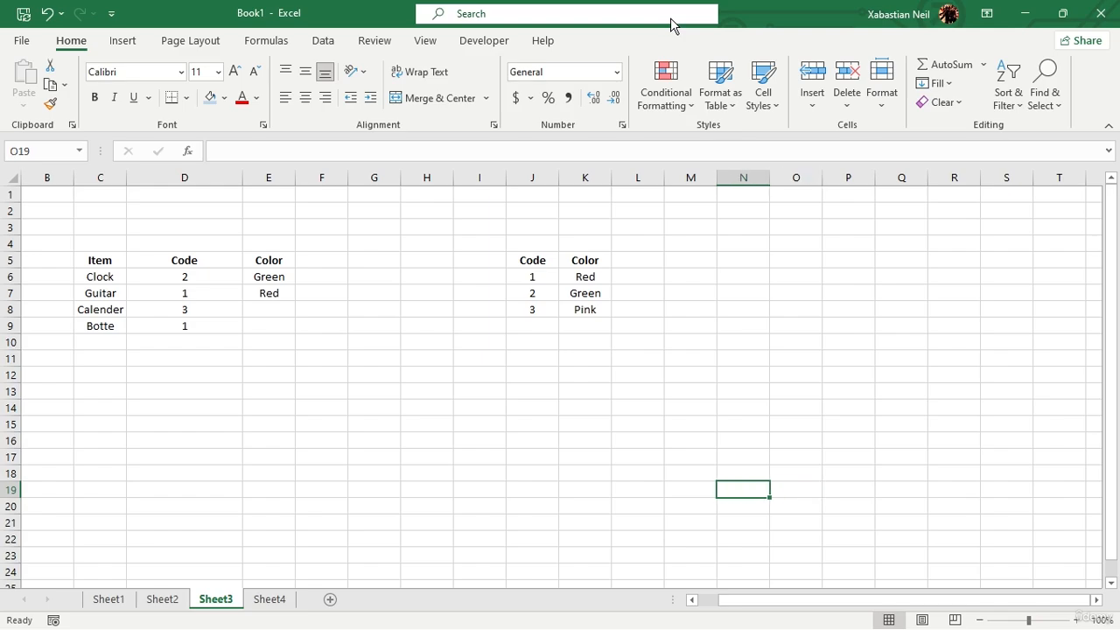
key(Left)
key(Left)
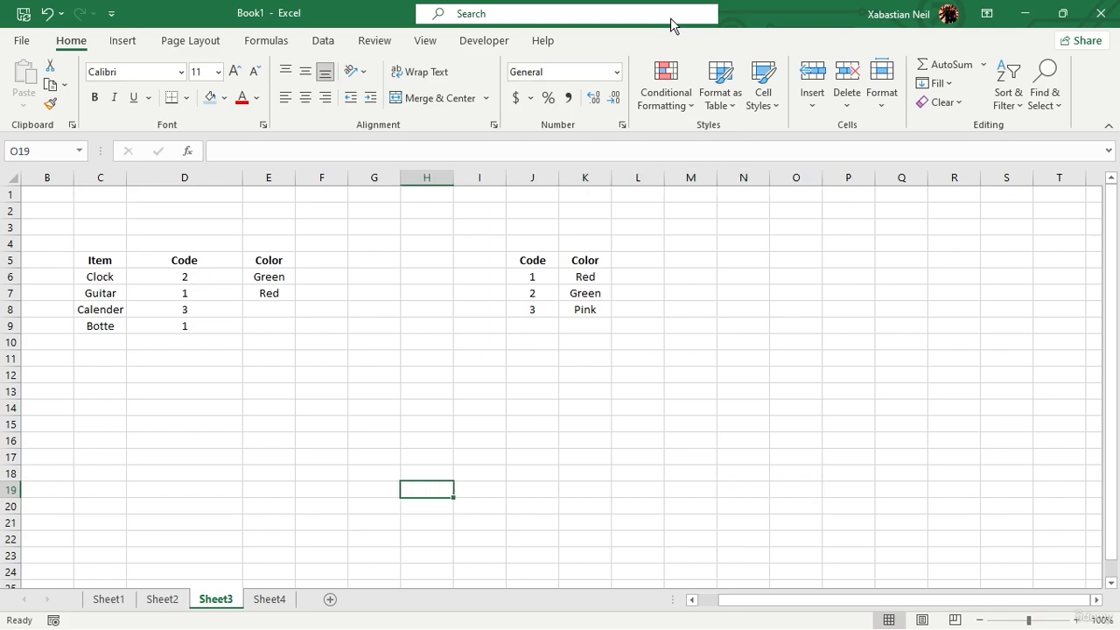
- Select cell I14 and step the active cell down and up column I, ending on I11
click(468, 405)
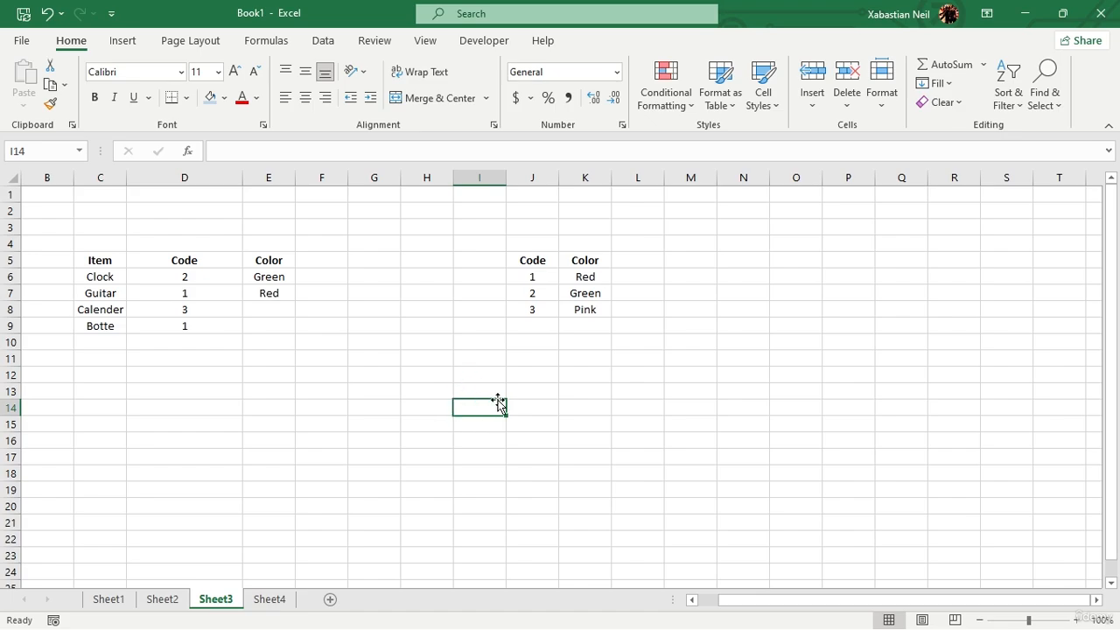
key(Down)
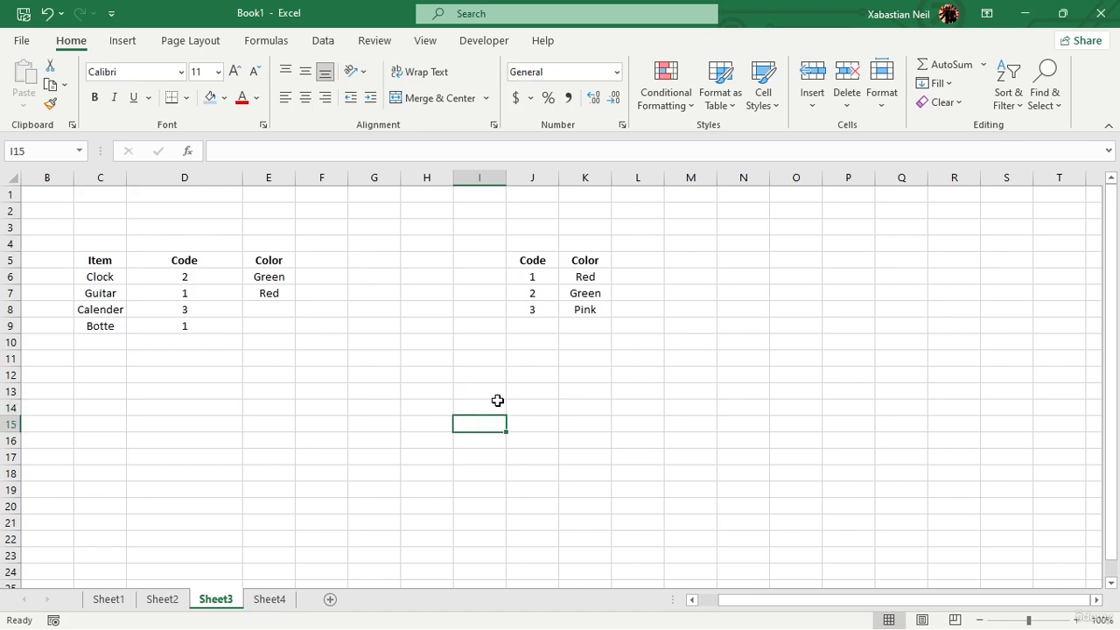
key(Up)
key(Up)
key(Up)
key(Up)
key(Up)
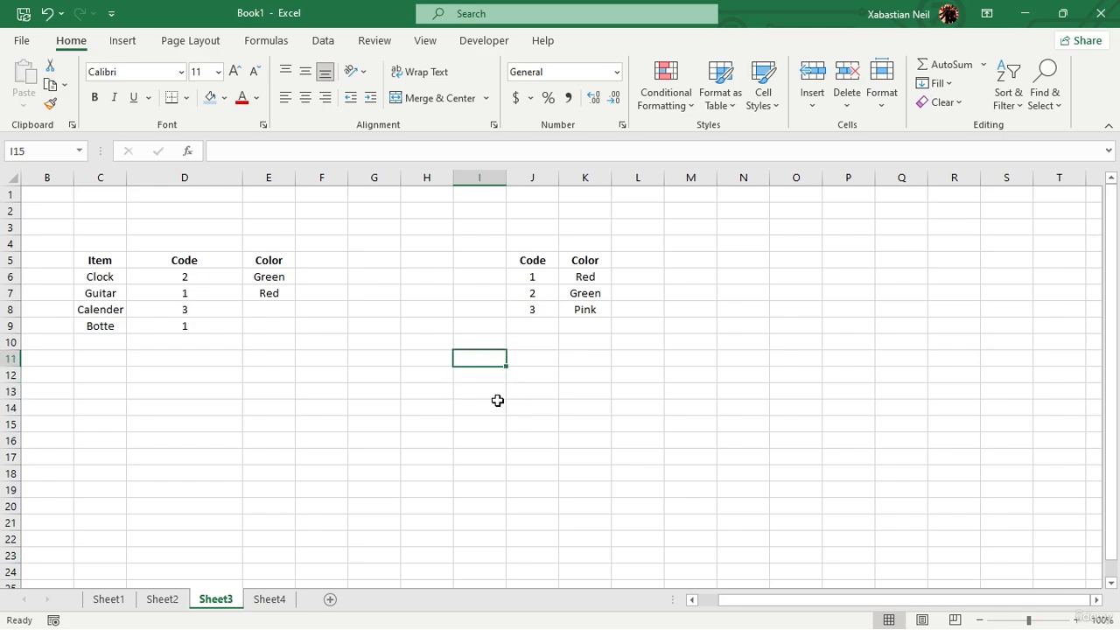
key(Down)
- Step the active cell up and left of I11 and back, and start and cancel an edit in I11
key(Up)
key(Down)
key(Left)
key(Right)
key(BackSpace)
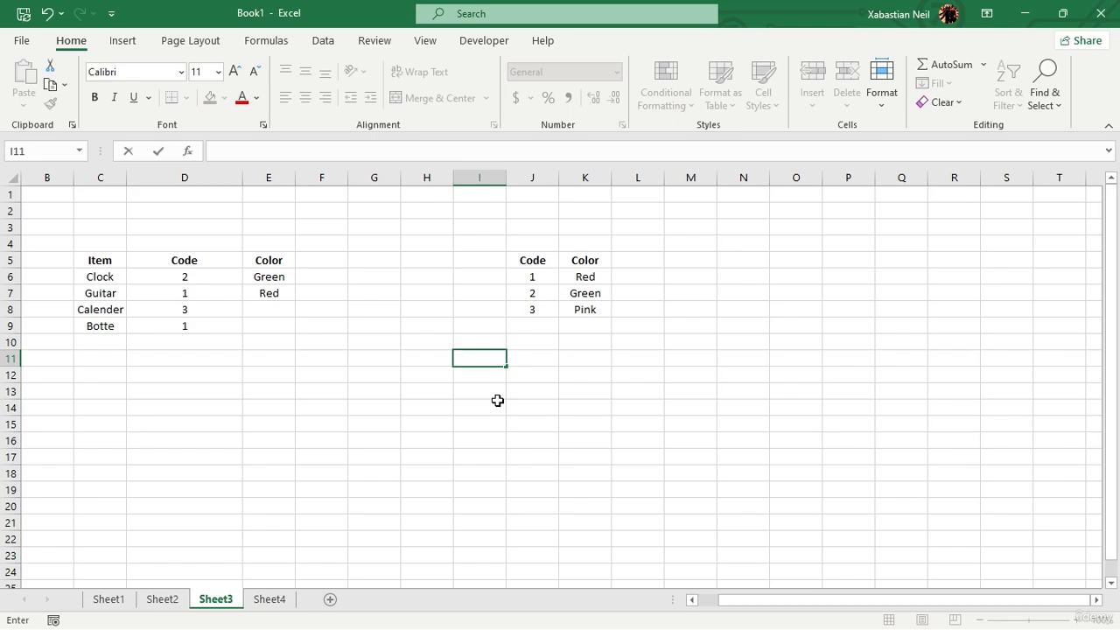
key(Escape)
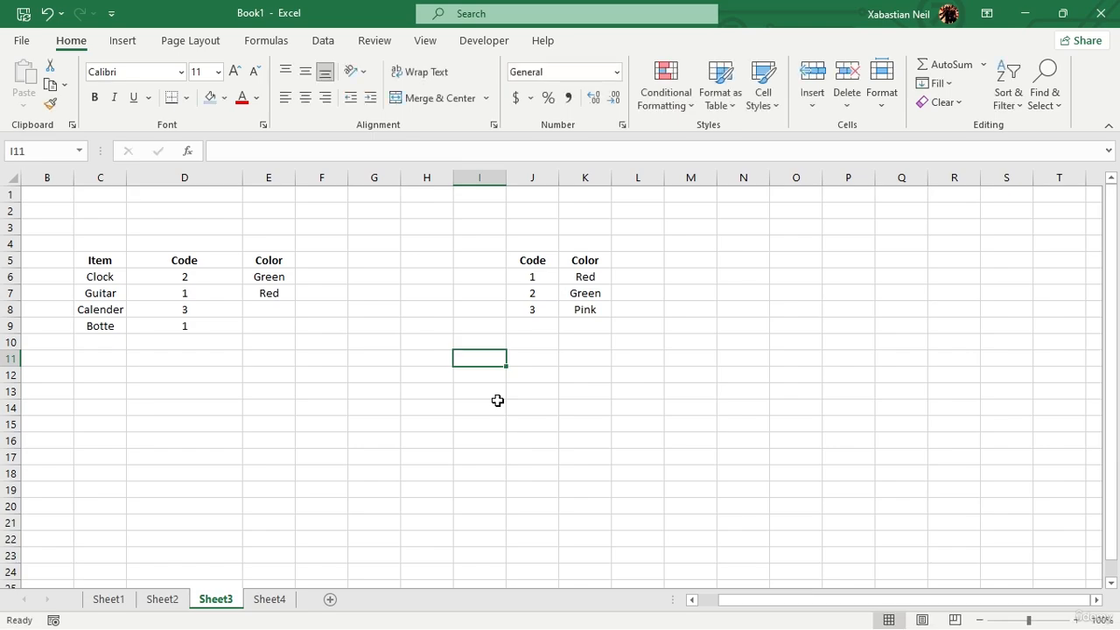
- Switch to Sheet2 and on to Sheet4, and move the active cell there to B20
click(164, 604)
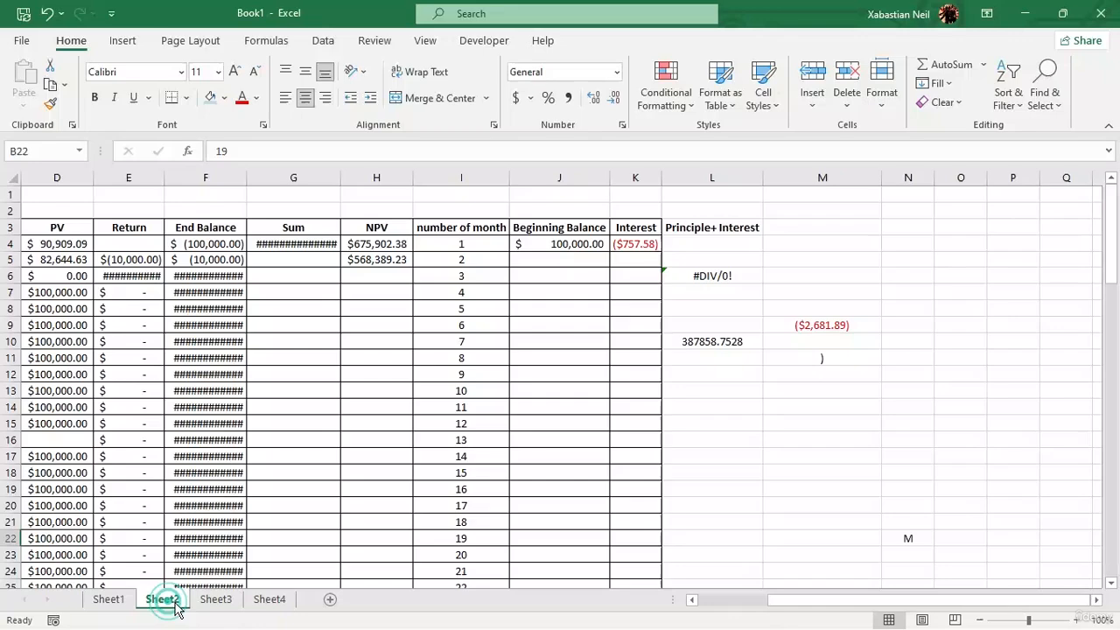
click(272, 602)
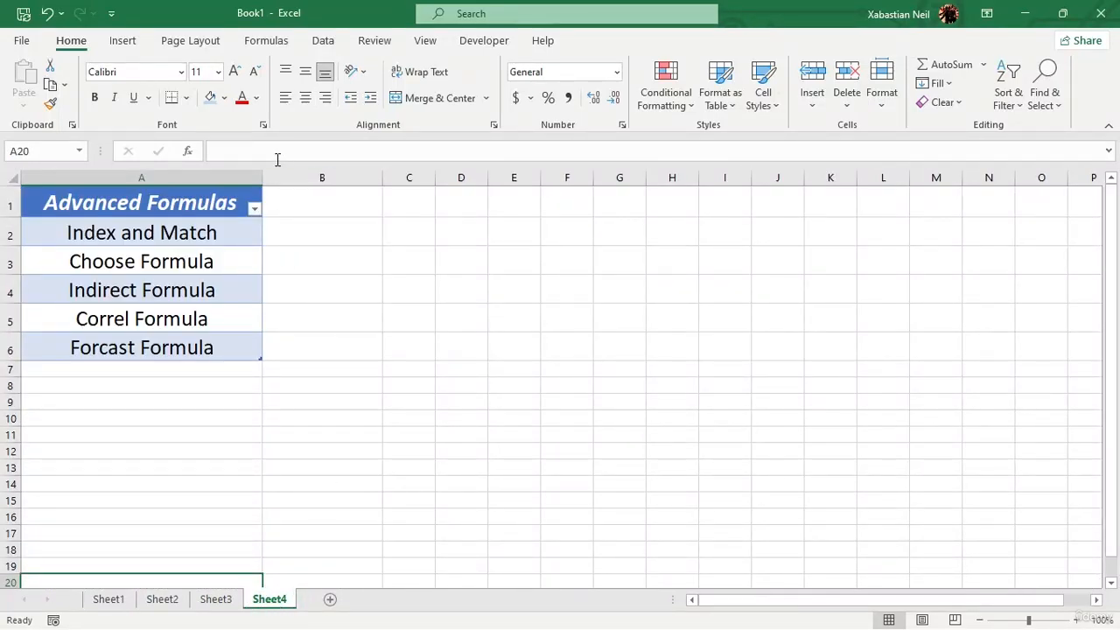
key(Right)
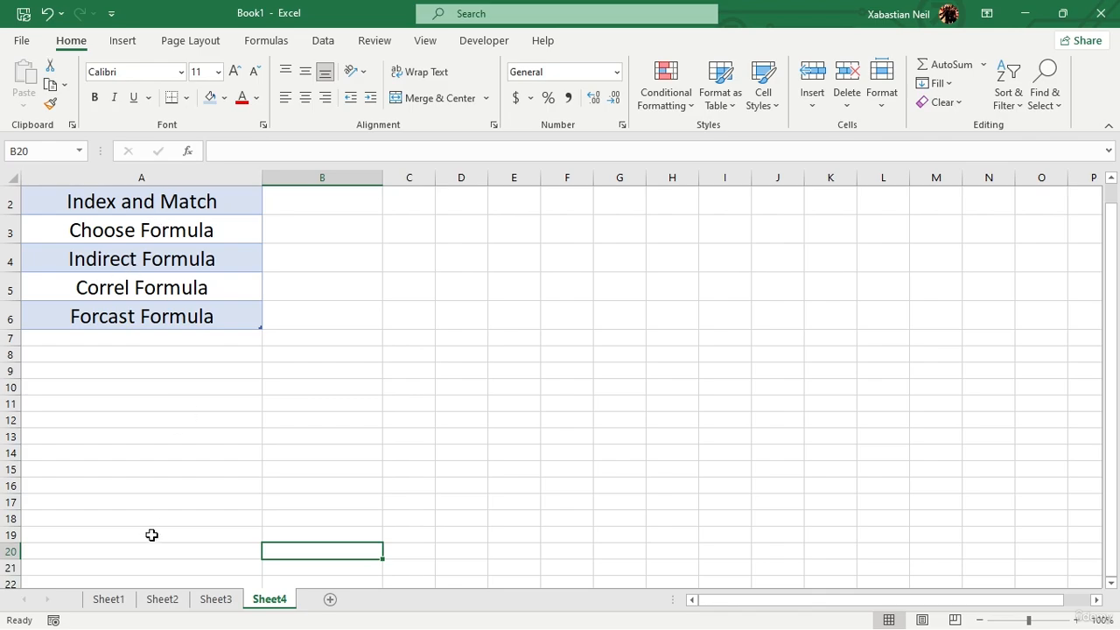